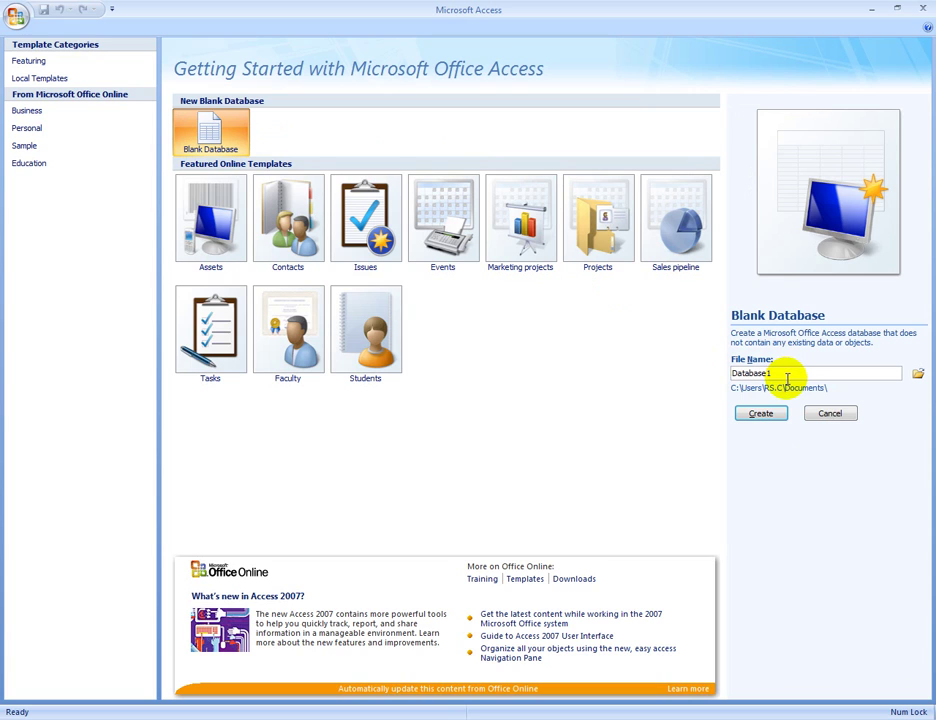
# Step: Create a blank database with the file name "Students Data Entry Table"
pyautogui.doubleClick(787, 373)
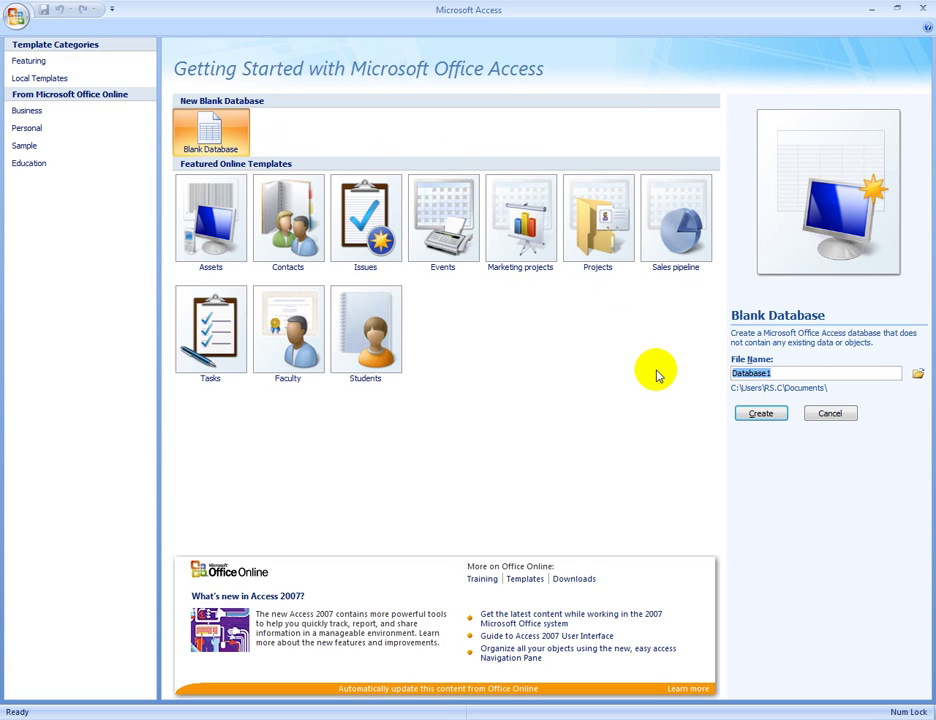
pyautogui.write('Students Data Entry ')
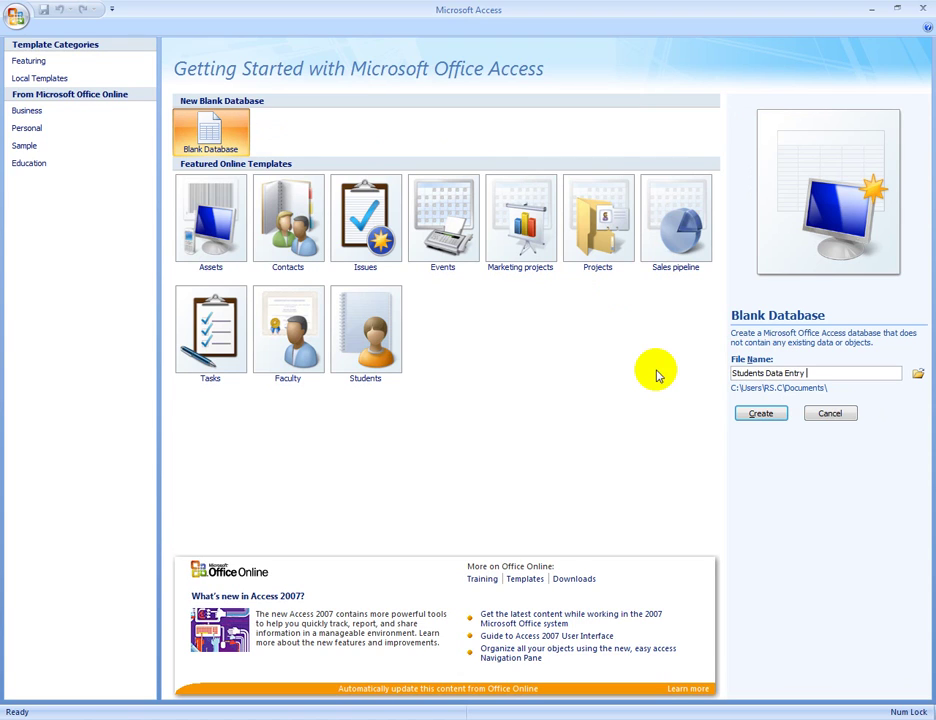
pyautogui.write('Table')
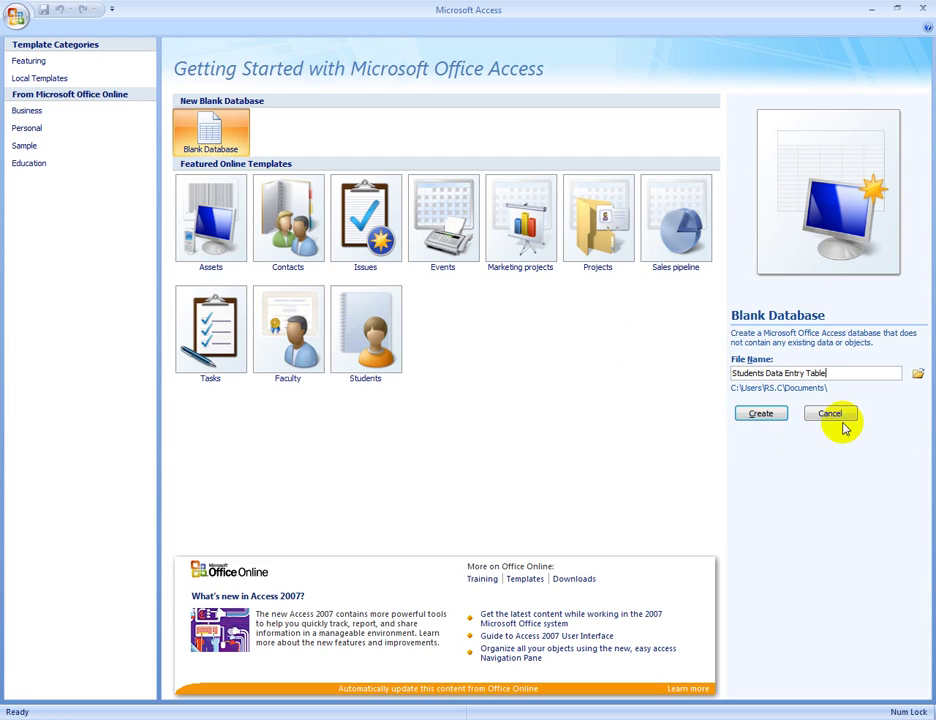
pyautogui.click(762, 414)
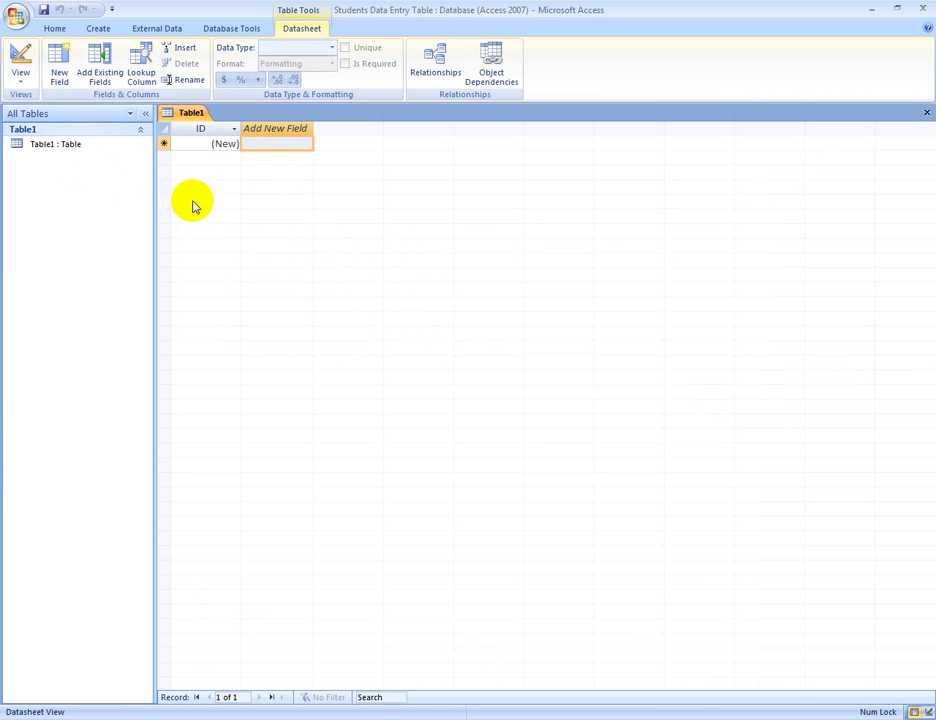
# Step: Switch the new table to Design View, saving it under the name "Students Data Entry Table"
pyautogui.click(22, 84)
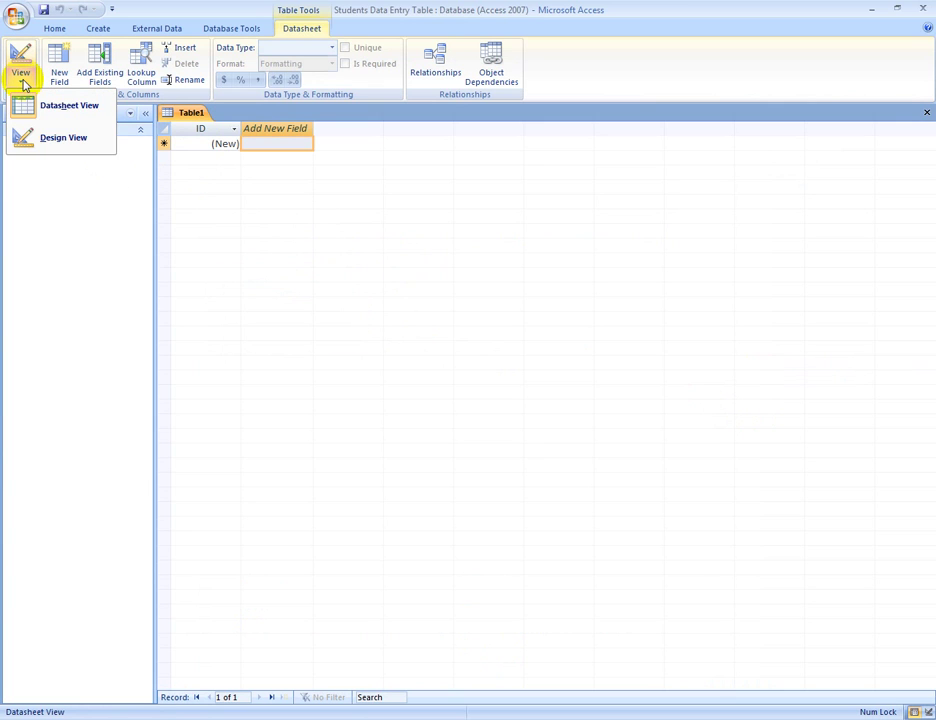
pyautogui.click(82, 138)
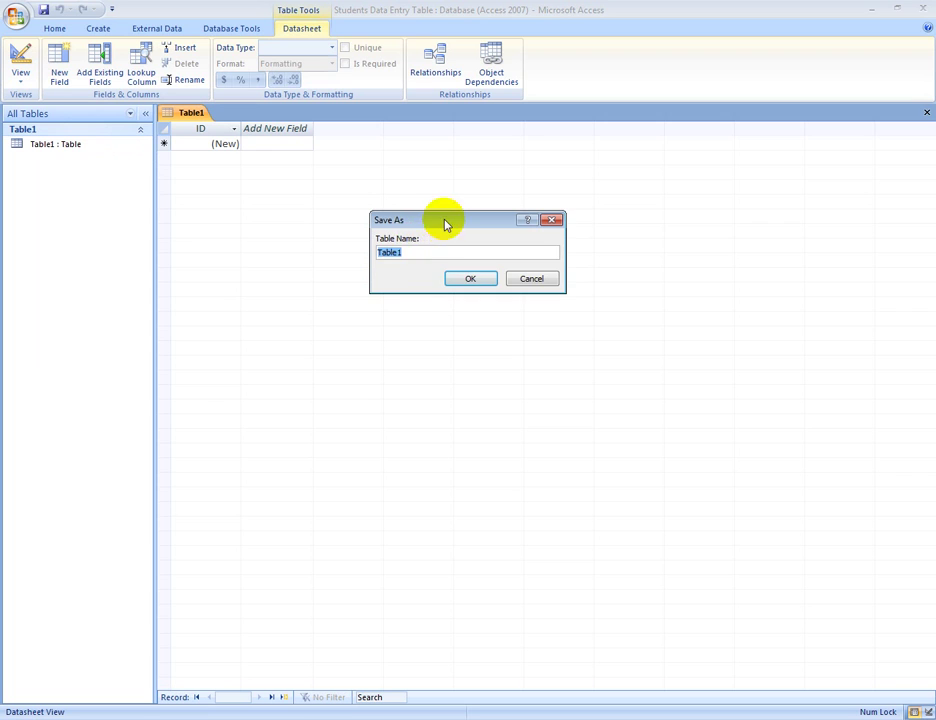
pyautogui.moveTo(446, 224); pyautogui.dragTo(417, 301)
pyautogui.click(397, 334)
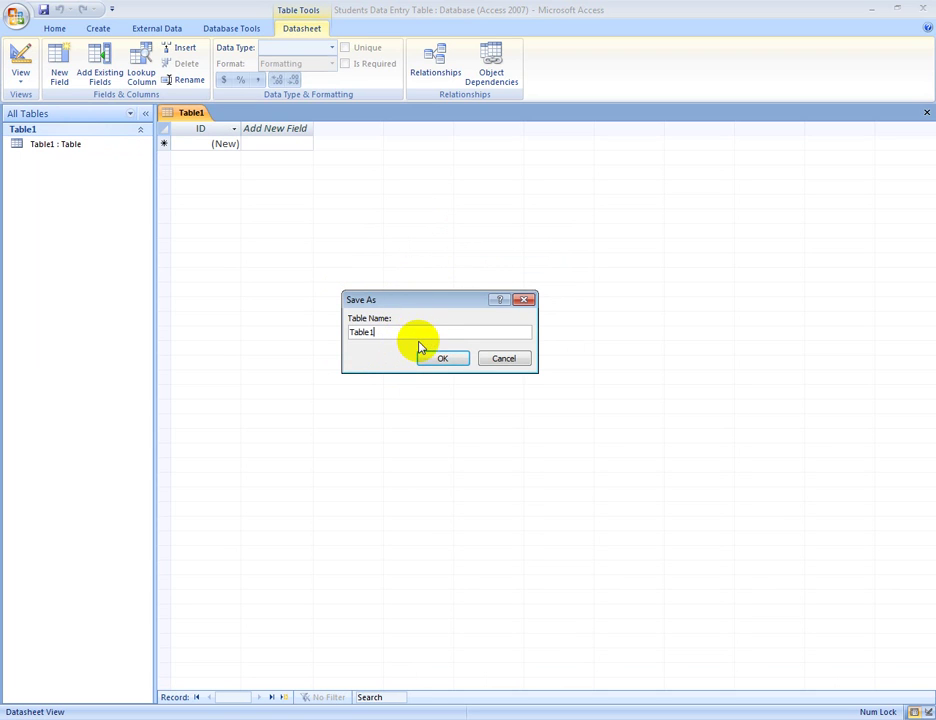
pyautogui.moveTo(405, 336); pyautogui.dragTo(111, 325)
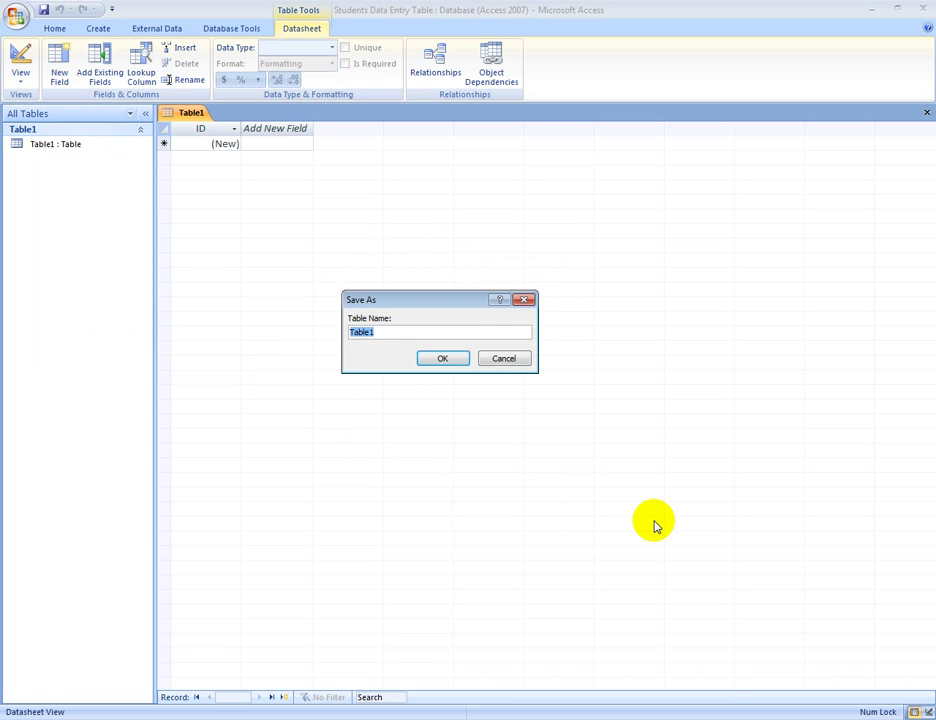
pyautogui.write('Students Data Entry F')
pyautogui.press('BackSpace')
pyautogui.write('T')
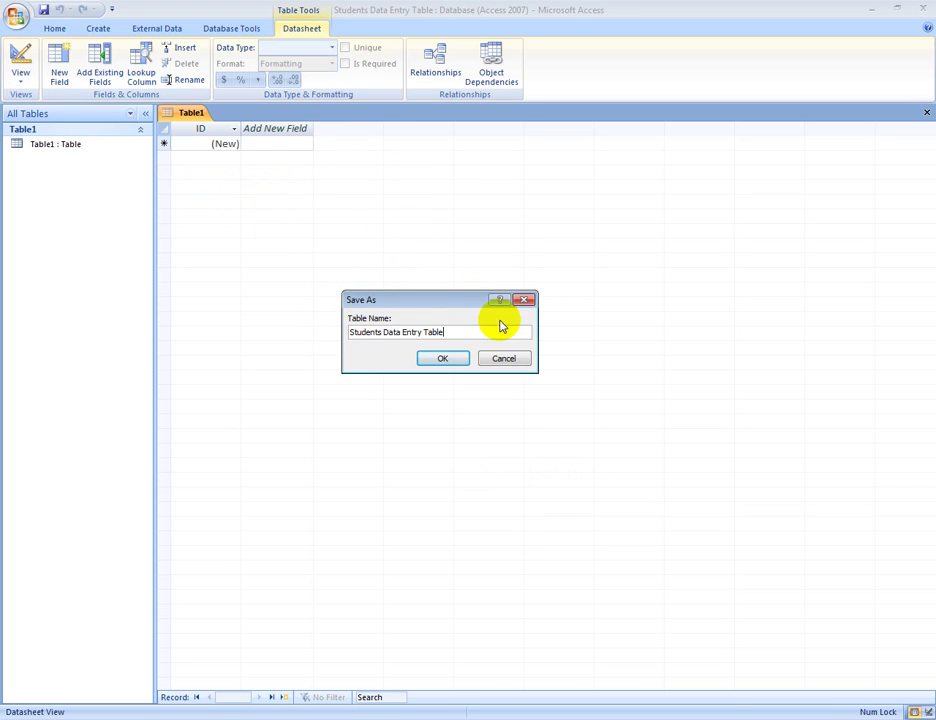
pyautogui.moveTo(466, 300); pyautogui.dragTo(449, 330)
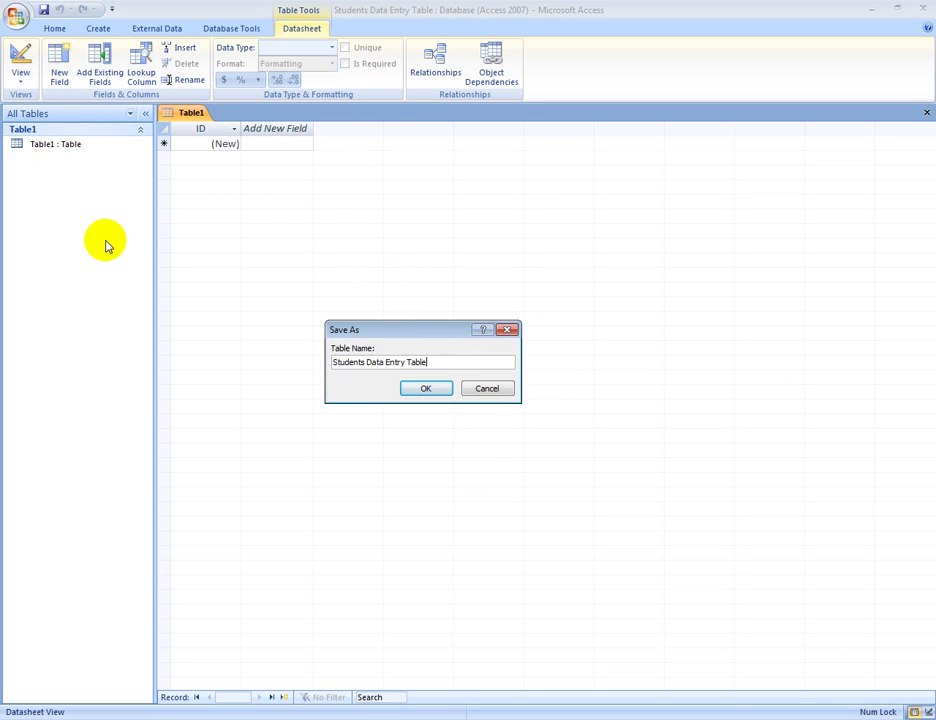
pyautogui.click(430, 389)
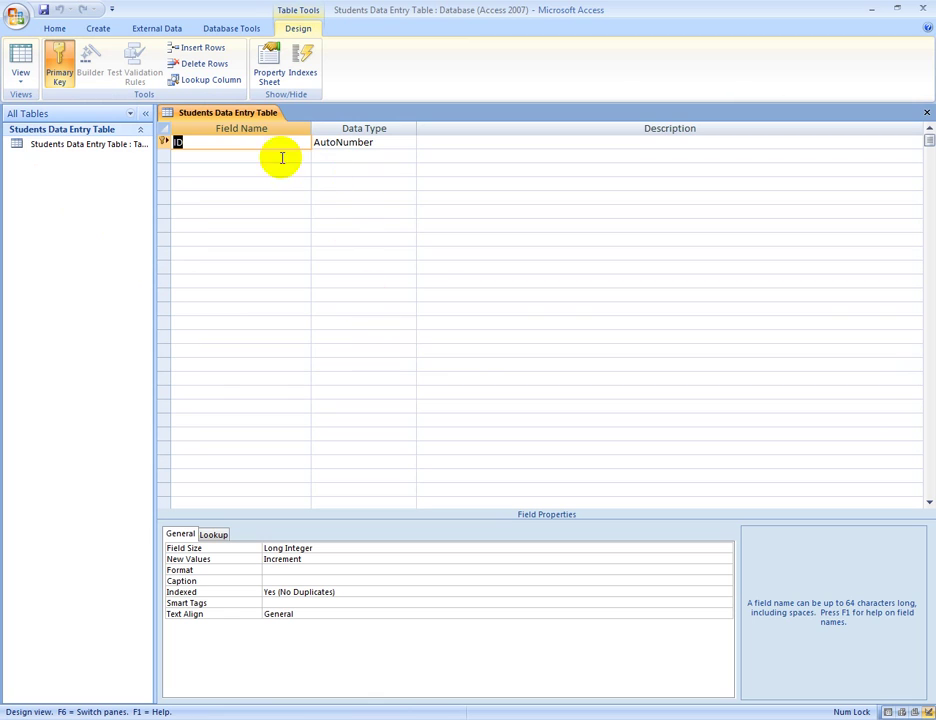
pyautogui.click(251, 147)
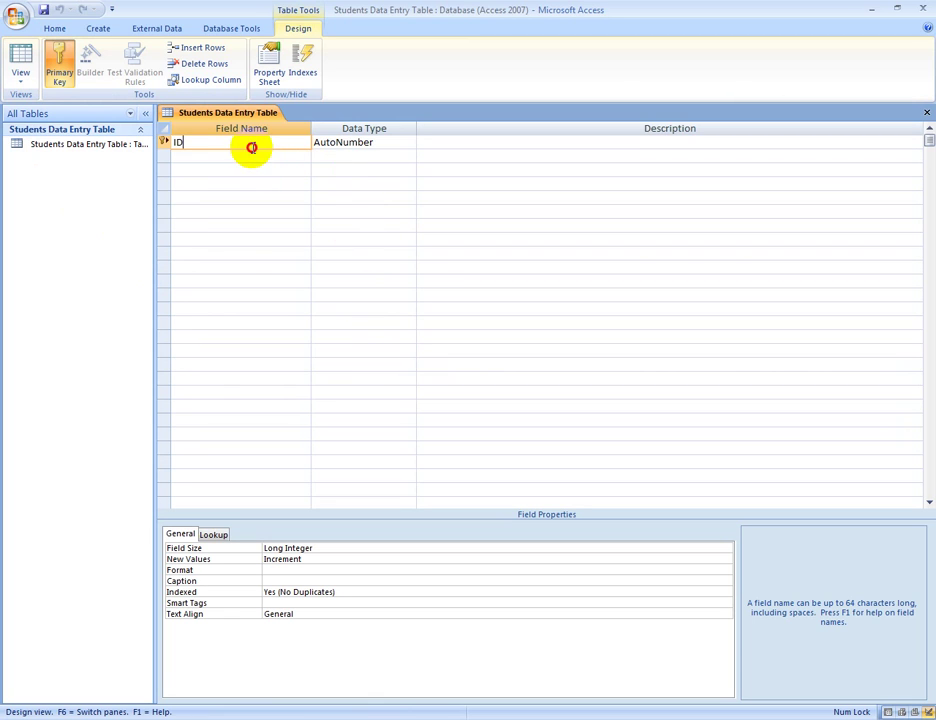
pyautogui.click(380, 142)
pyautogui.click(292, 143)
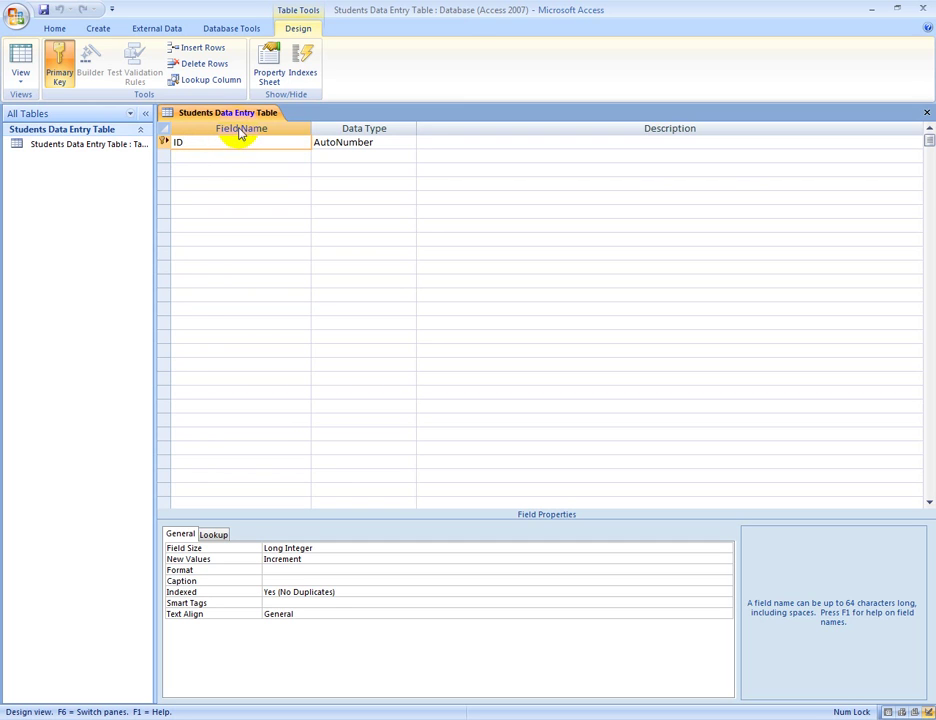
pyautogui.click(395, 141)
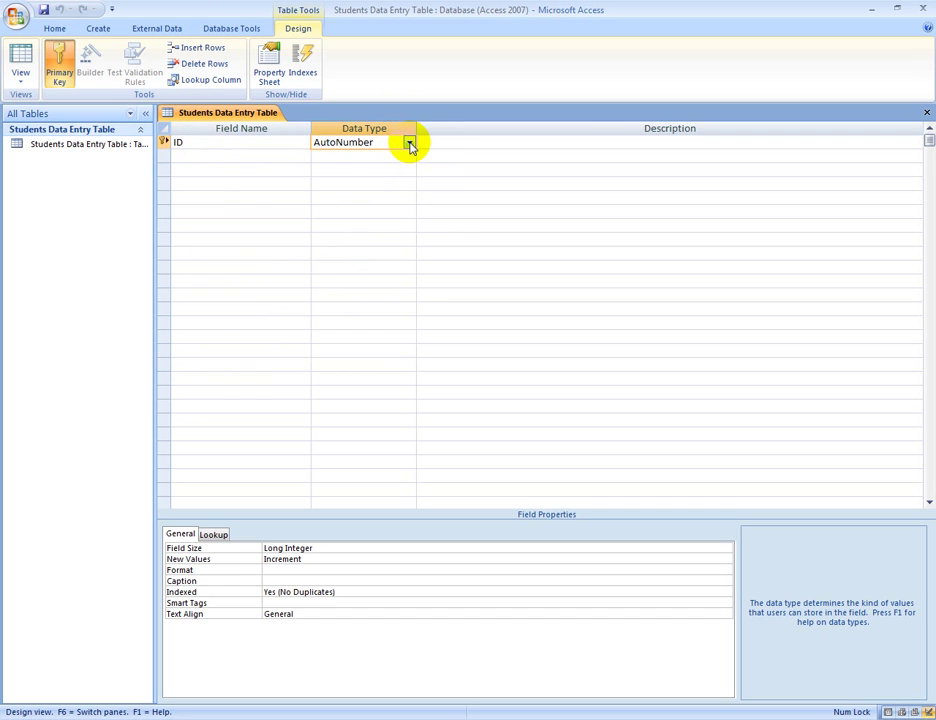
pyautogui.click(409, 142)
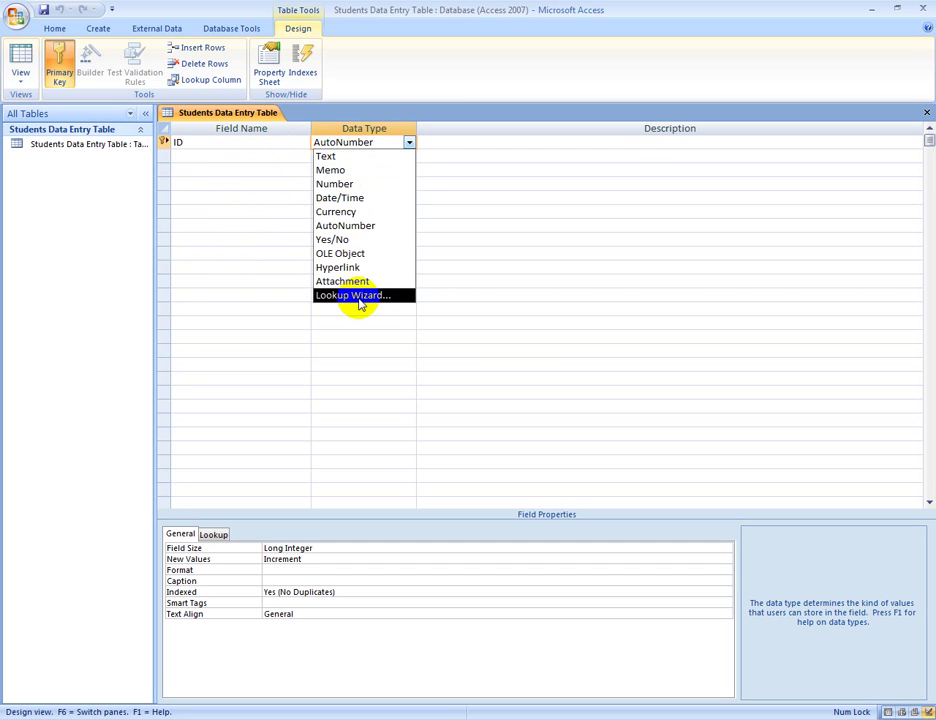
# Step: Rename the ID field to "SL No" and set its data type to Number
pyautogui.click(248, 137)
pyautogui.moveTo(248, 137); pyautogui.dragTo(160, 140)
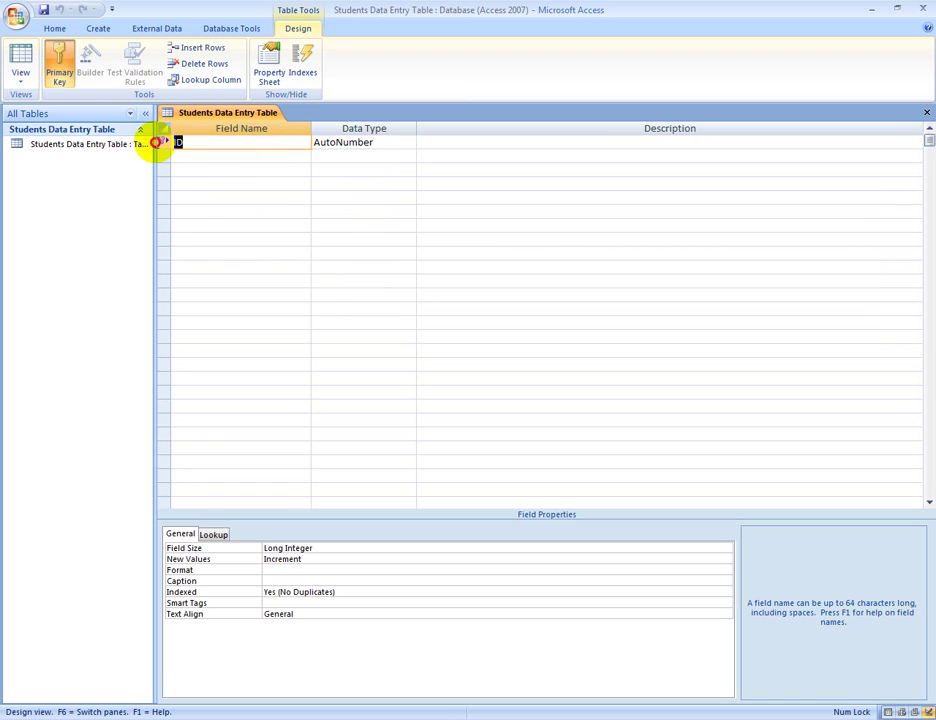
pyautogui.write('SL No')
pyautogui.press('Tab')
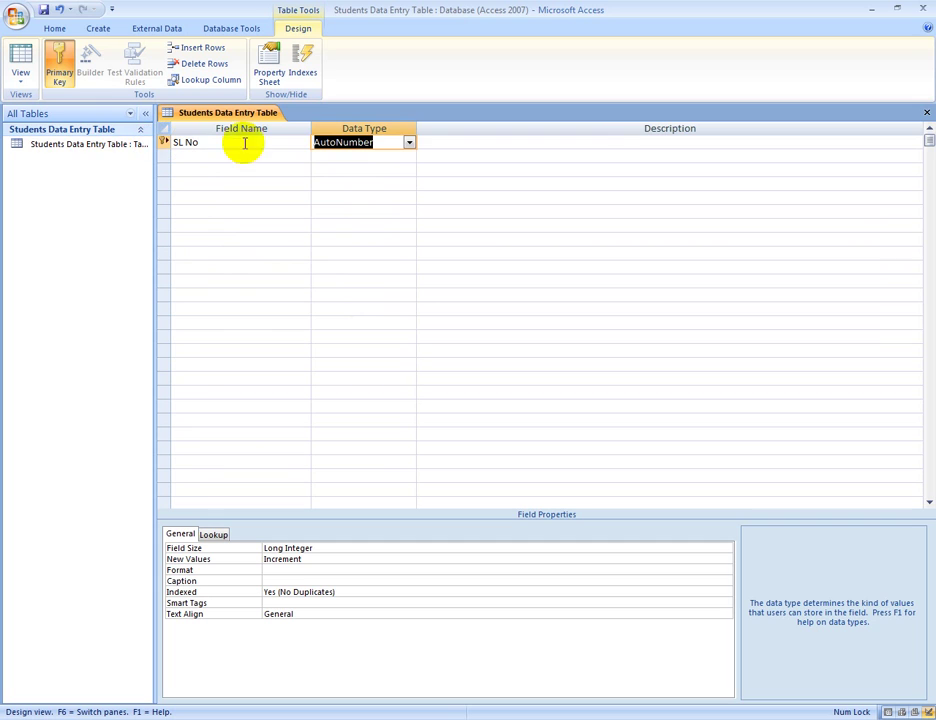
pyautogui.click(409, 145)
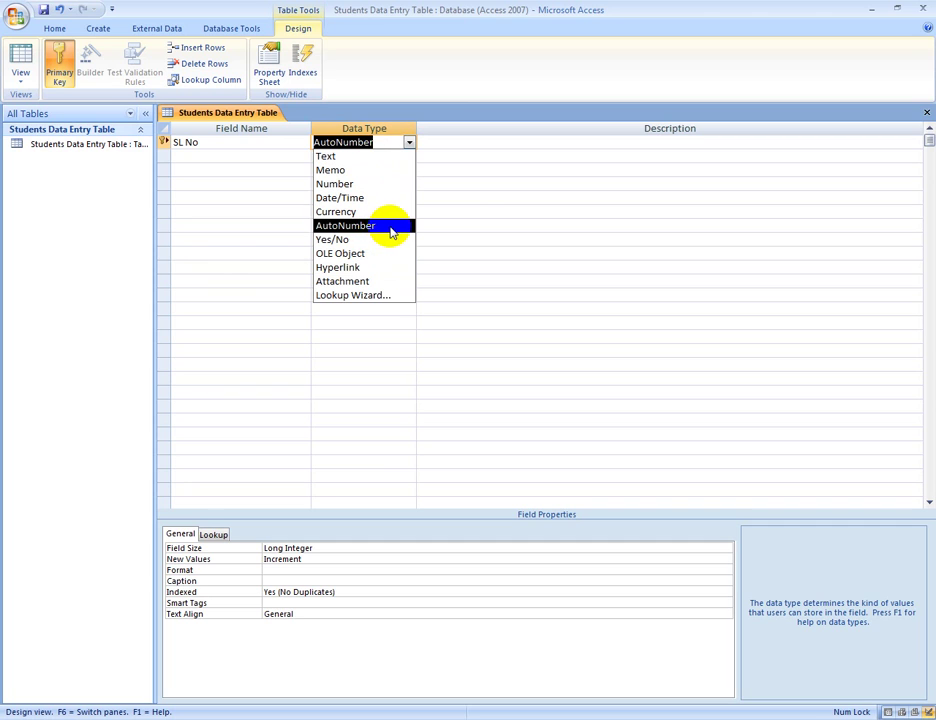
pyautogui.click(361, 184)
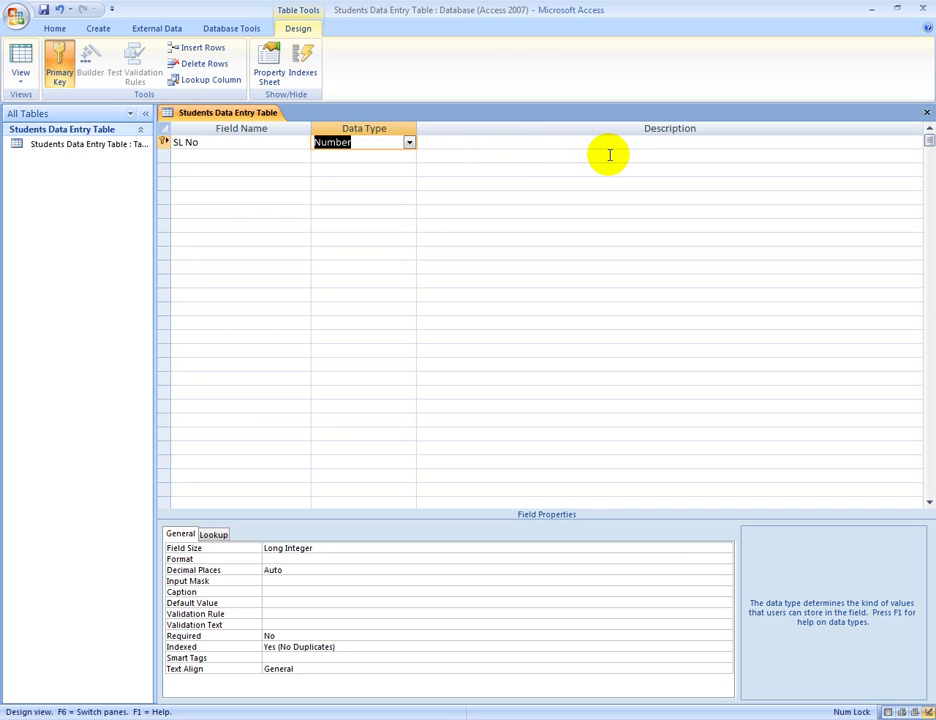
pyautogui.press('Tab')
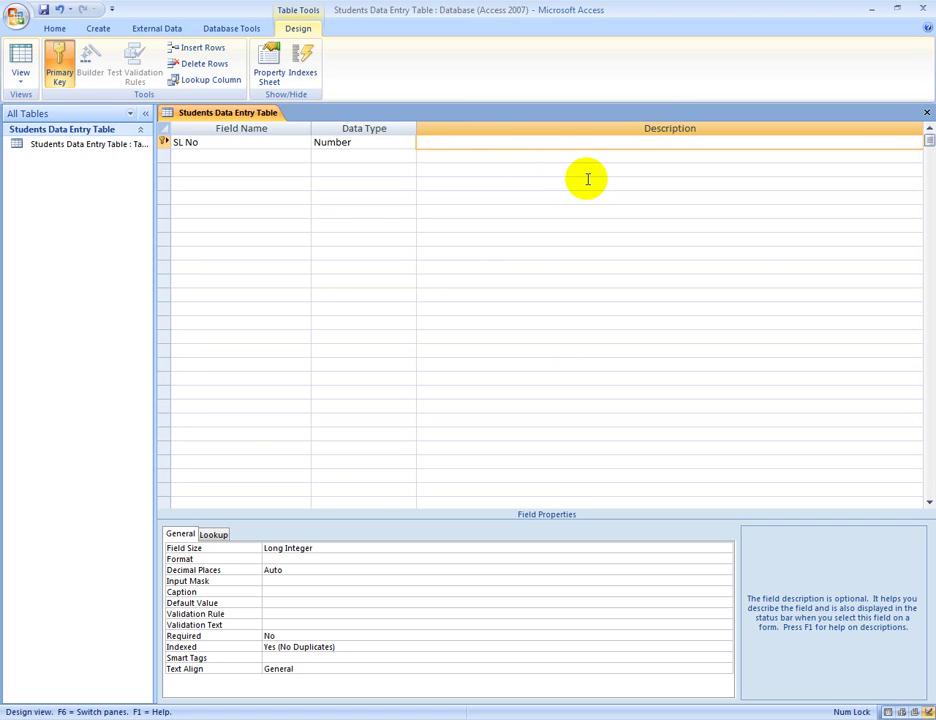
pyautogui.press('Tab')
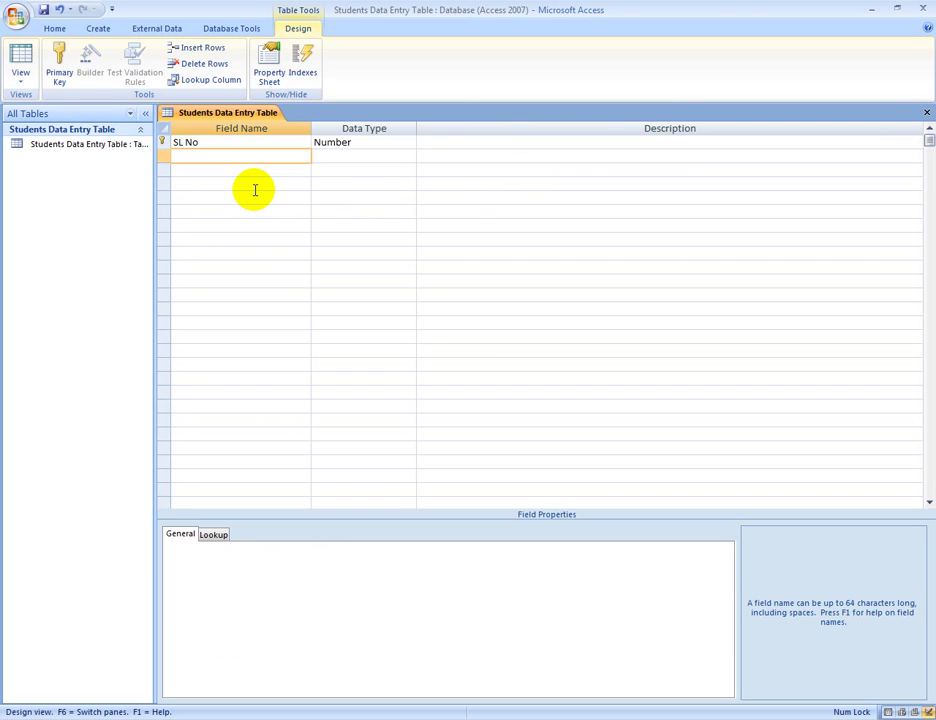
# Step: Add a "Students Name" field with the Text data type below the SL No field
pyautogui.write('Students Name')
pyautogui.press('Tab')
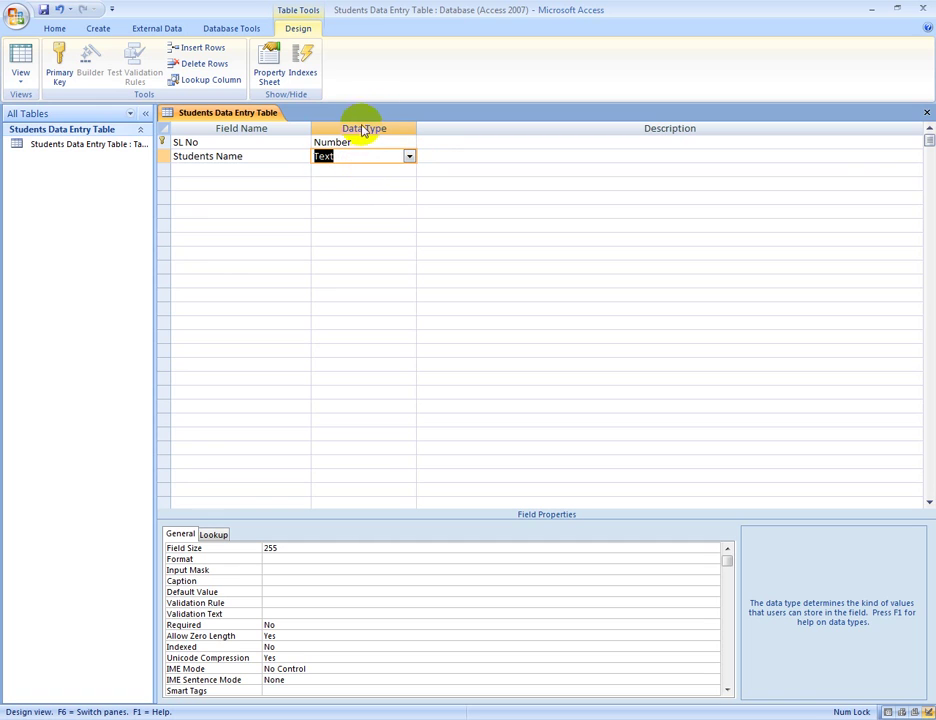
pyautogui.press('Tab')
pyautogui.press('Return')
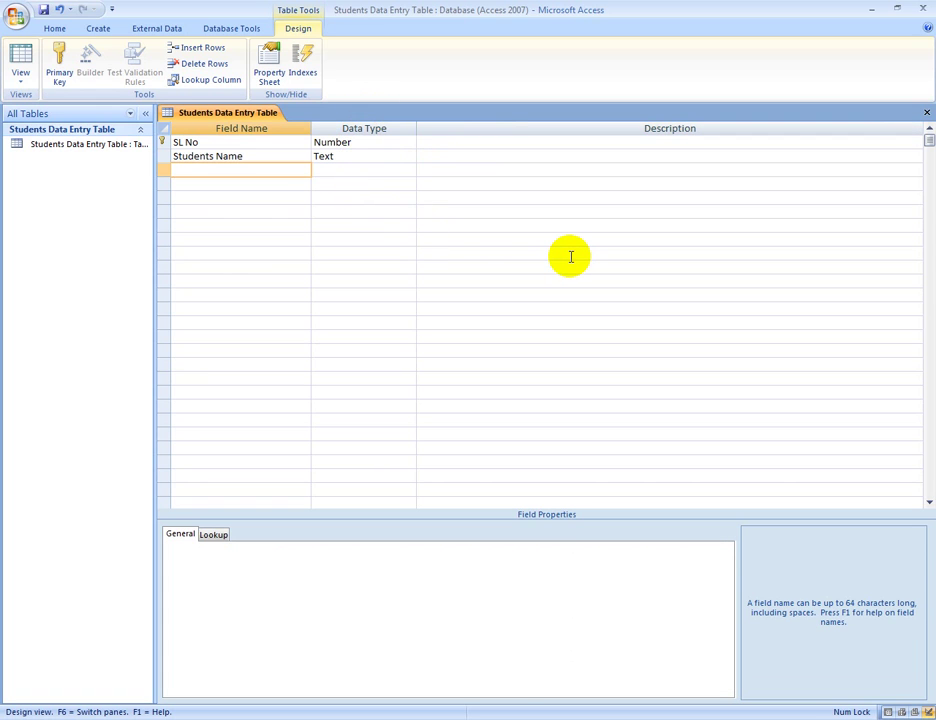
# Step: Add a "Fathers Name" field with the Text data type and leave its description blank
pyautogui.write('Fathers')
pyautogui.press('Tab')
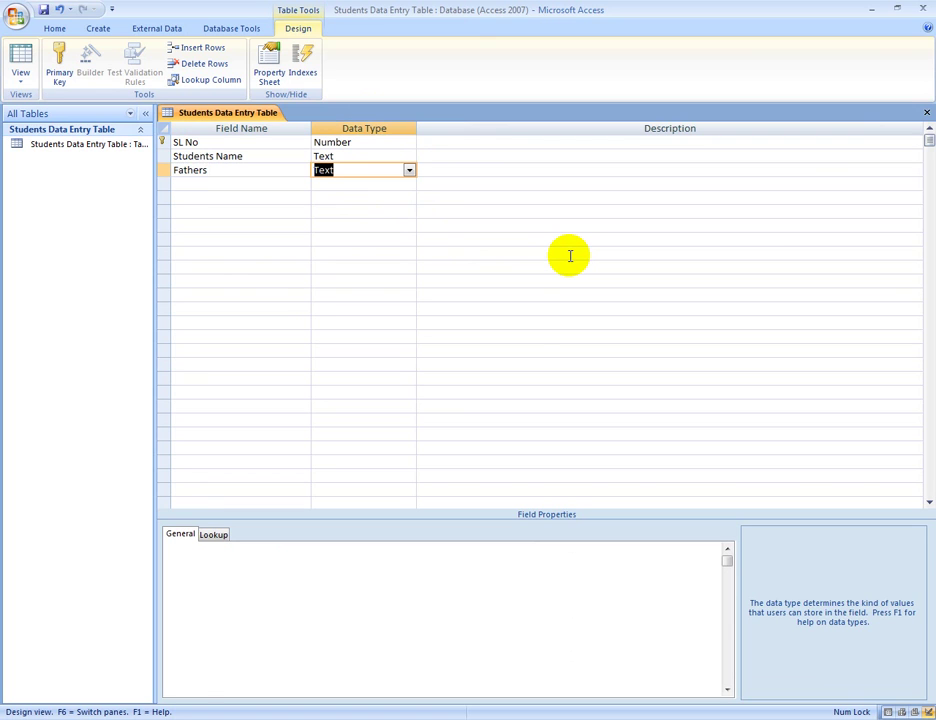
pyautogui.hotkey('shift', 'Tab')
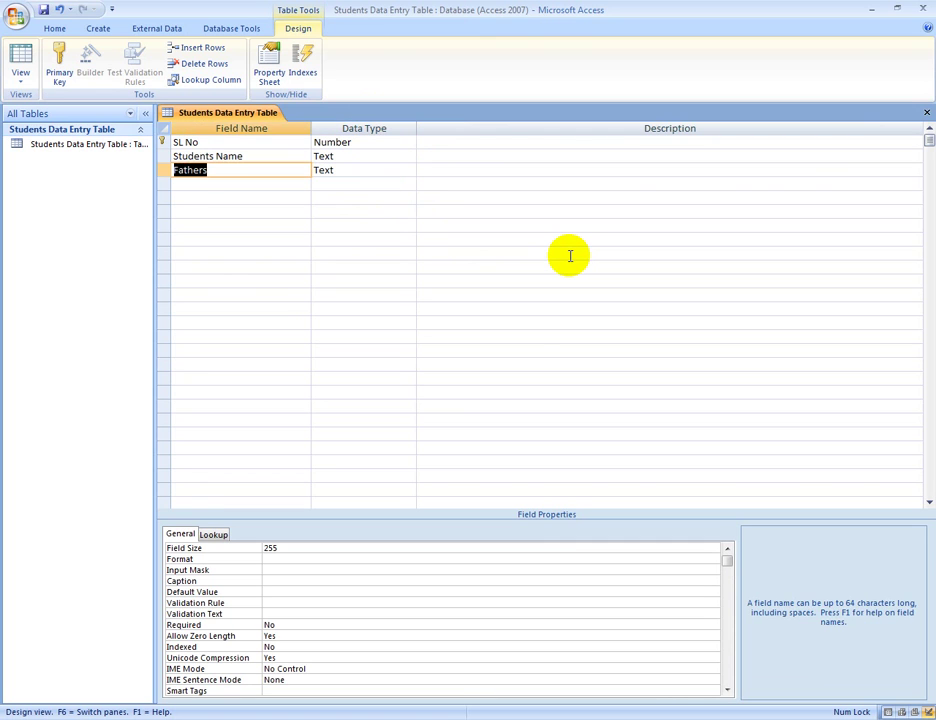
pyautogui.click(283, 172)
pyautogui.write('Name')
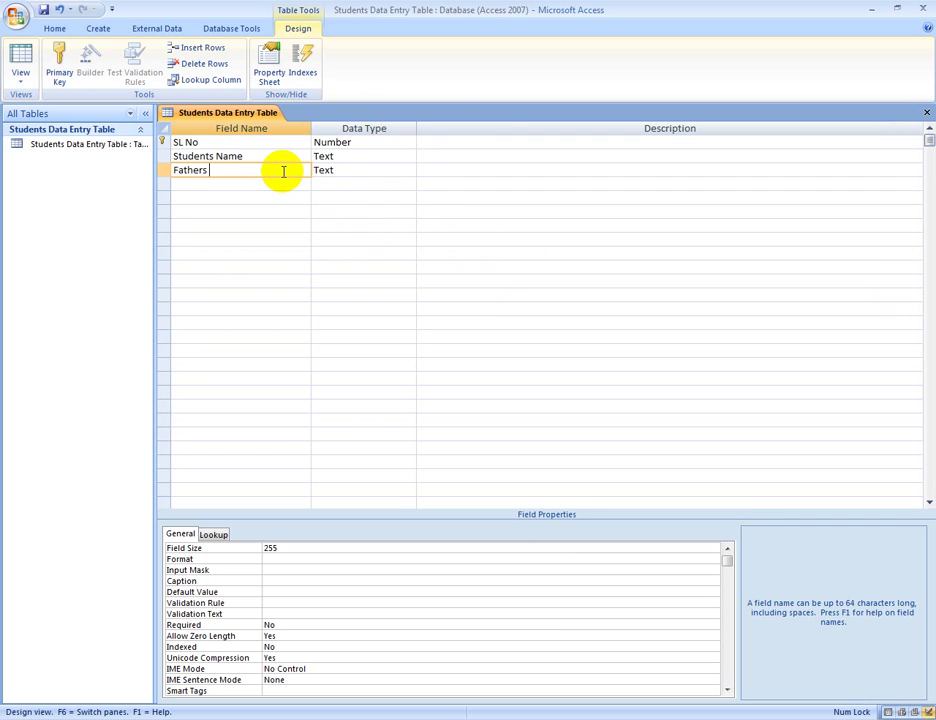
pyautogui.press('Tab')
pyautogui.press('Tab')
pyautogui.press('Tab')
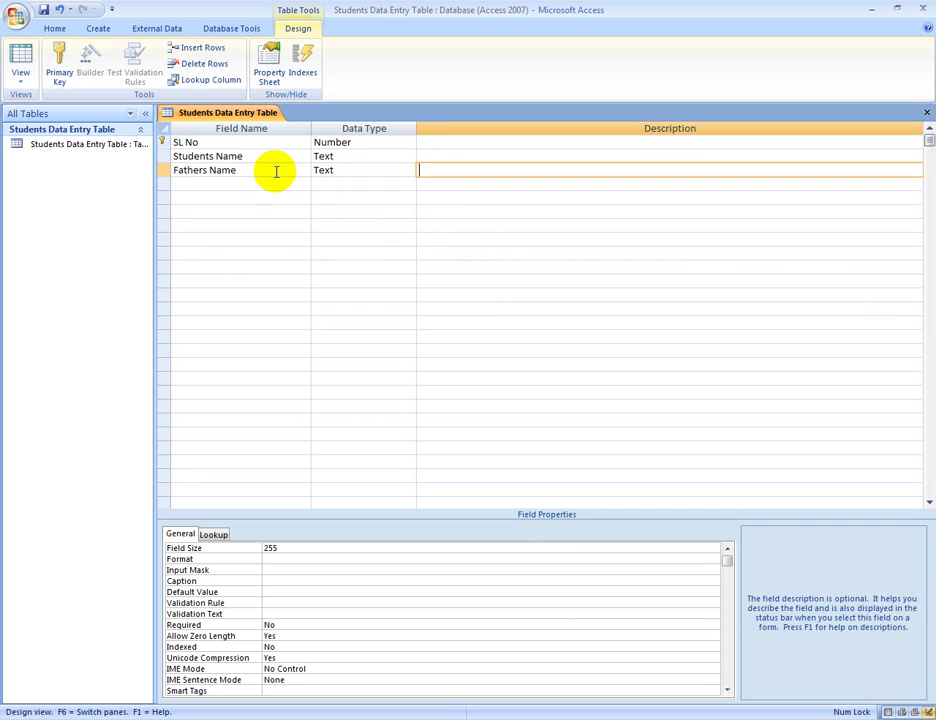
# Step: Add a "Mothers Name" field with the Text data type below the Fathers Name field
pyautogui.write('Mothe')
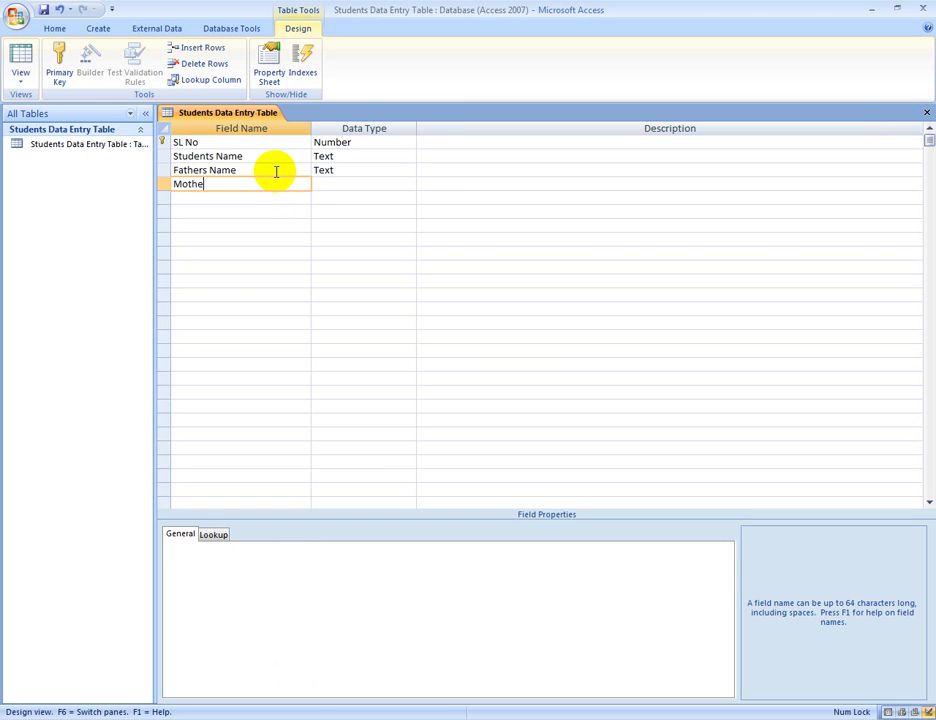
pyautogui.write('rs Name')
pyautogui.press('Tab')
pyautogui.press('Tab')
pyautogui.press('Tab')
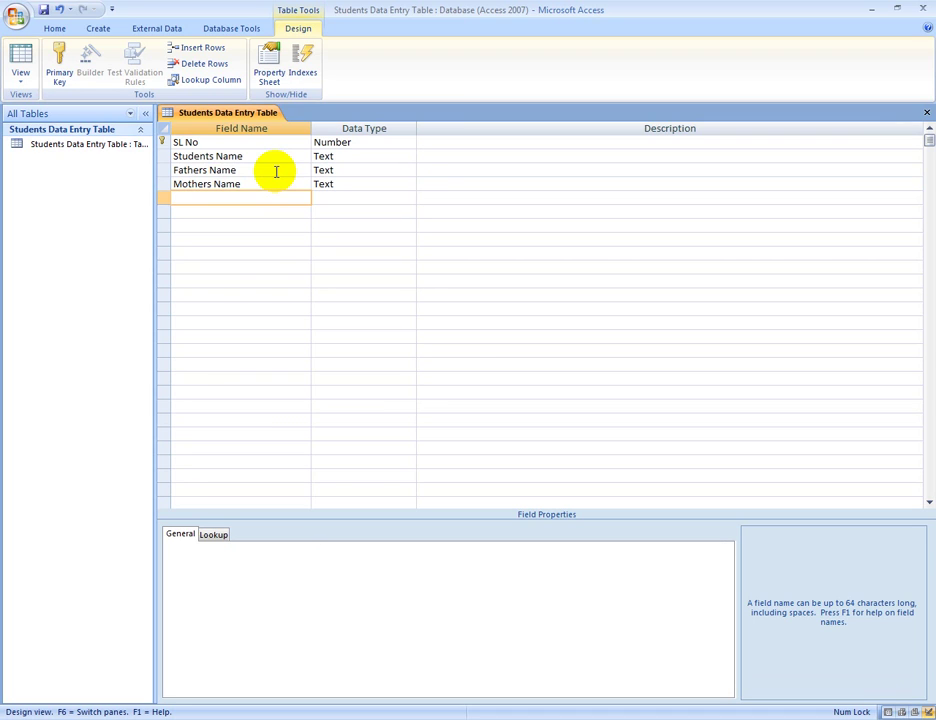
# Step: Add a "Present Address" field and set its data type to Memo
pyautogui.write('Present Address')
pyautogui.press('Tab')
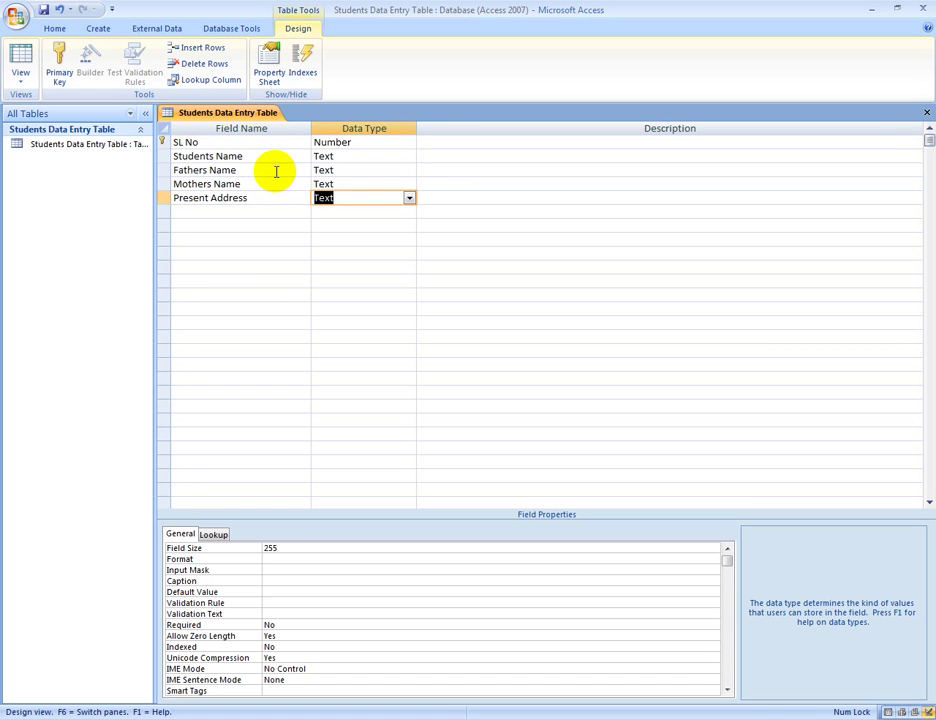
pyautogui.click(409, 198)
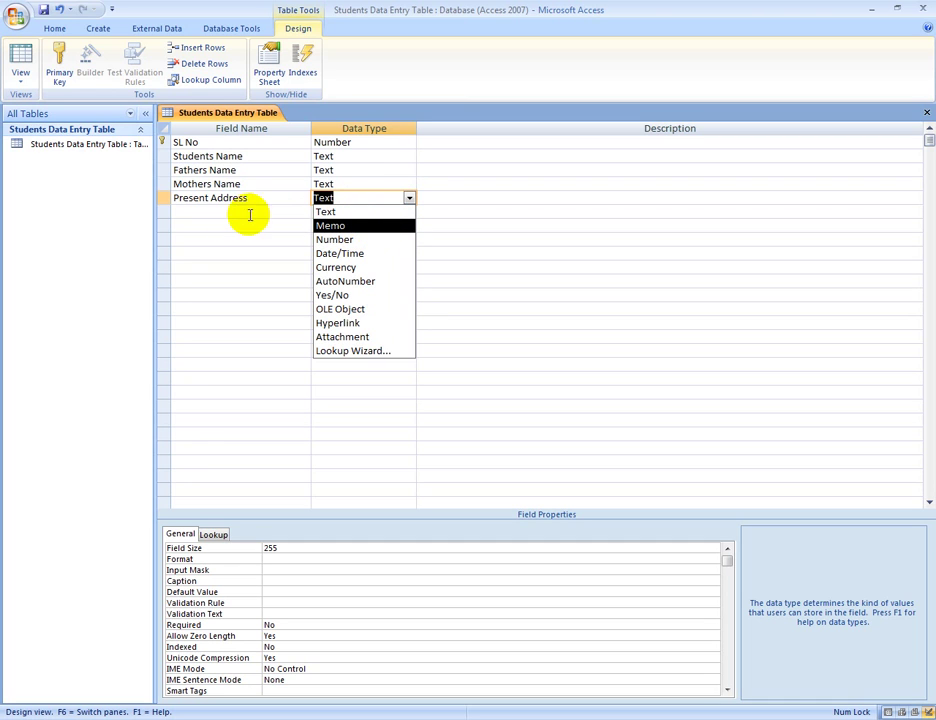
pyautogui.click(345, 225)
pyautogui.click(495, 203)
pyautogui.press('Return')
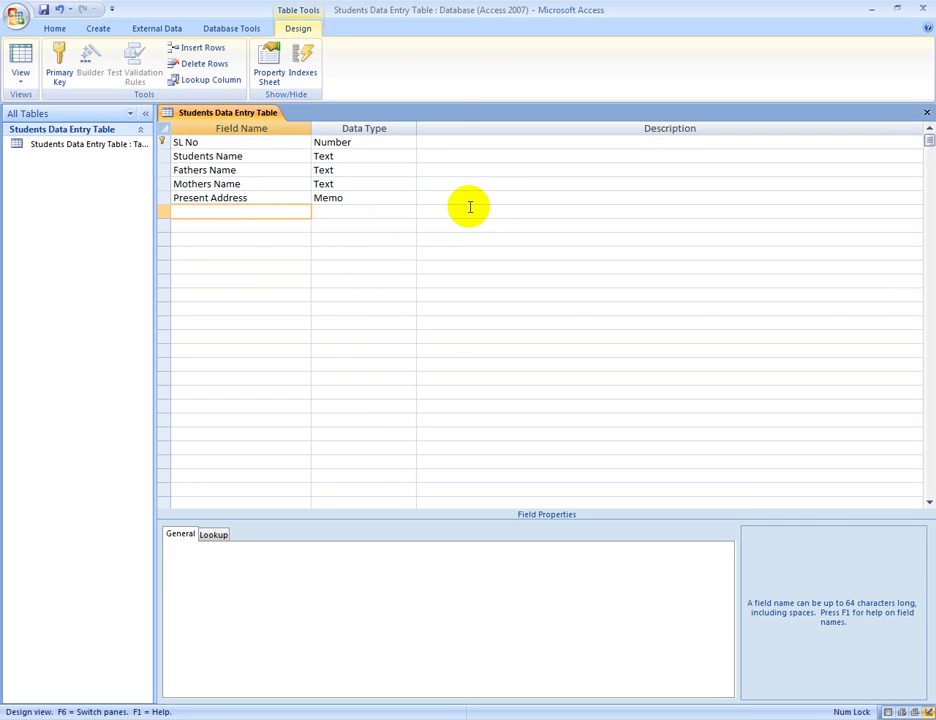
# Step: Add a "Permanent Address" field and set its data type to Memo
pyautogui.write('Permanent Address')
pyautogui.press('Tab')
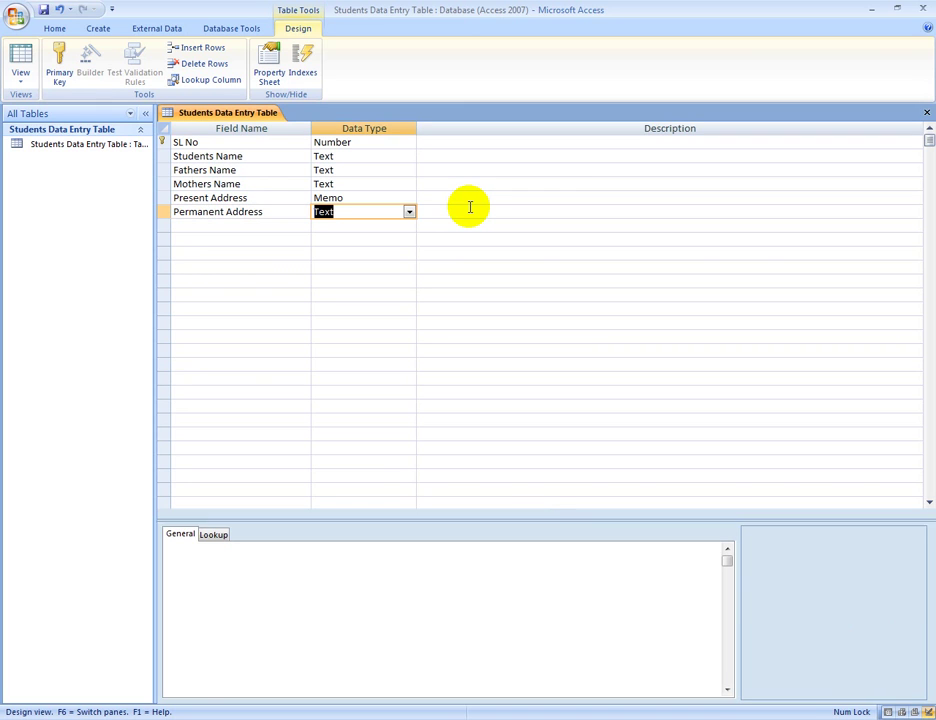
pyautogui.click(409, 212)
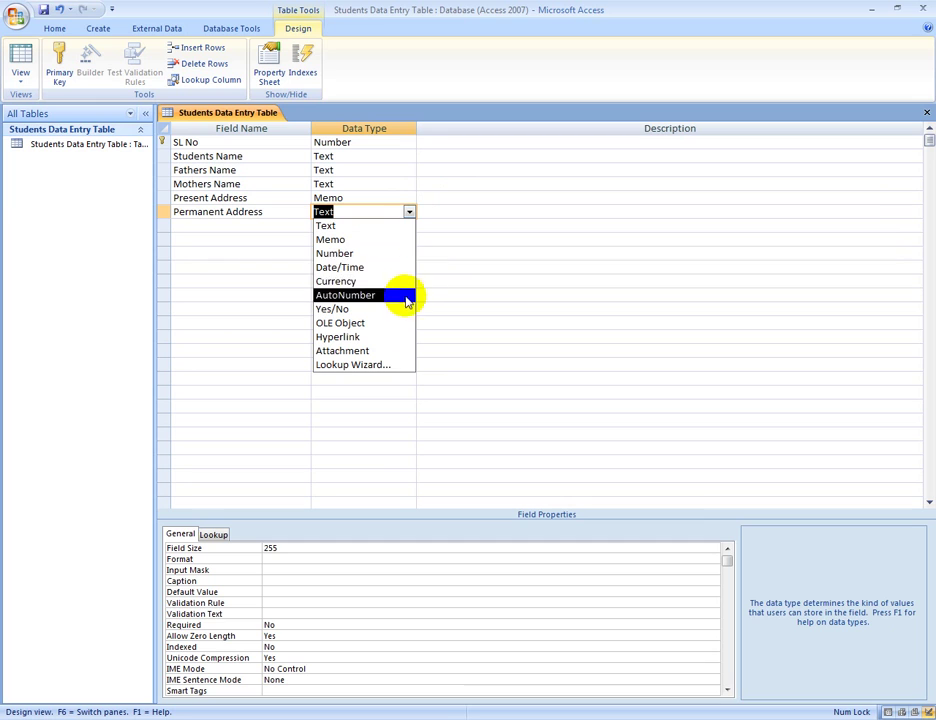
pyautogui.click(368, 244)
pyautogui.press('Tab')
pyautogui.press('Tab')
# Step: Add a "Date Of Birth" field with the Date/Time data type and leave its description blank
pyautogui.write('Date Of')
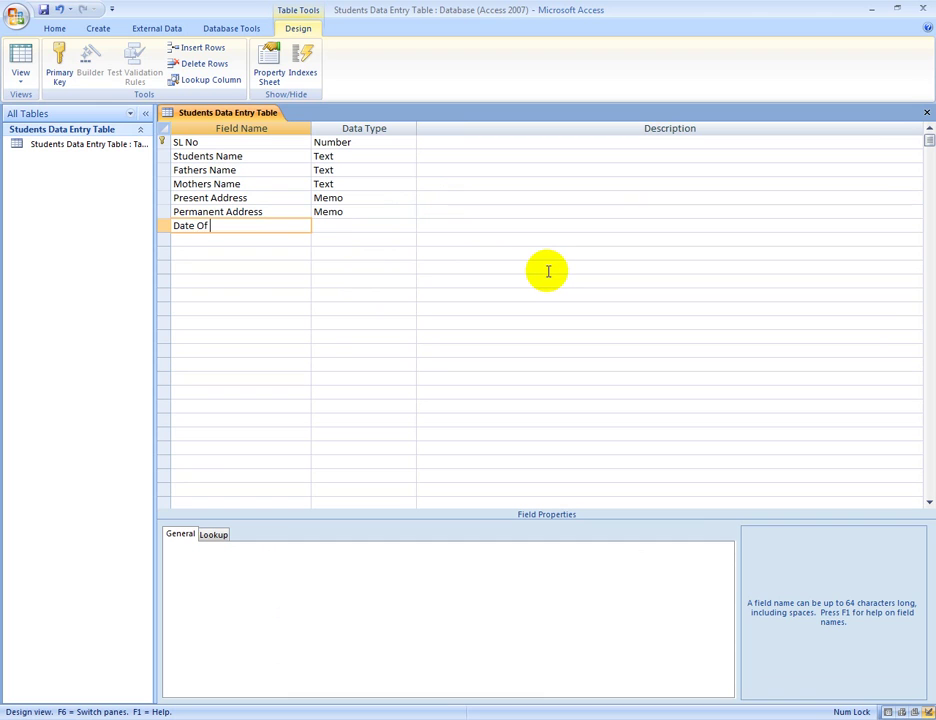
pyautogui.write(' Birth')
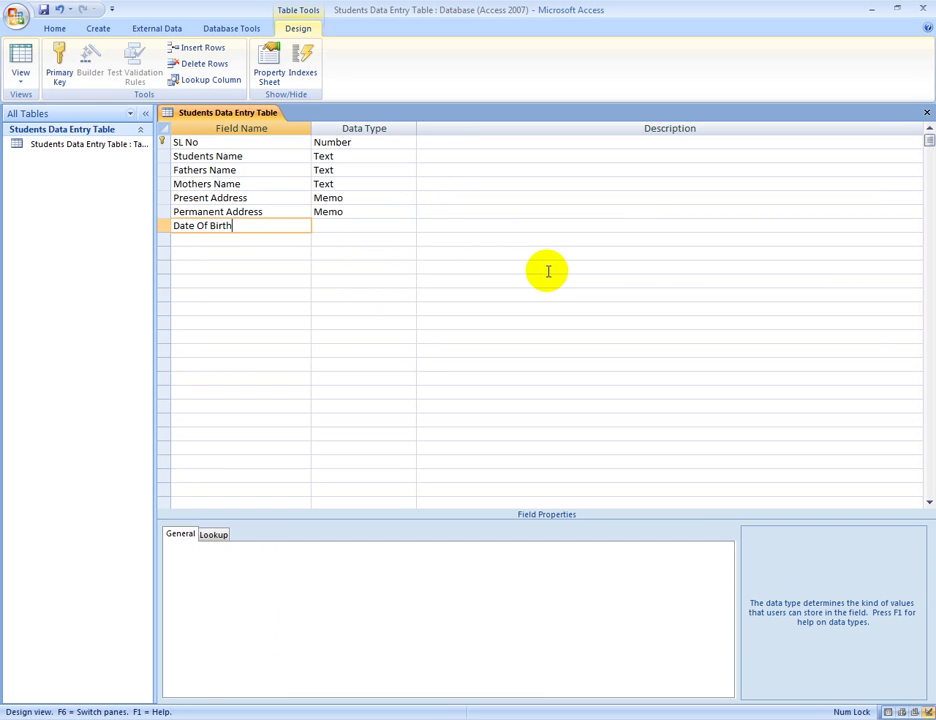
pyautogui.press('Tab')
pyautogui.click(409, 226)
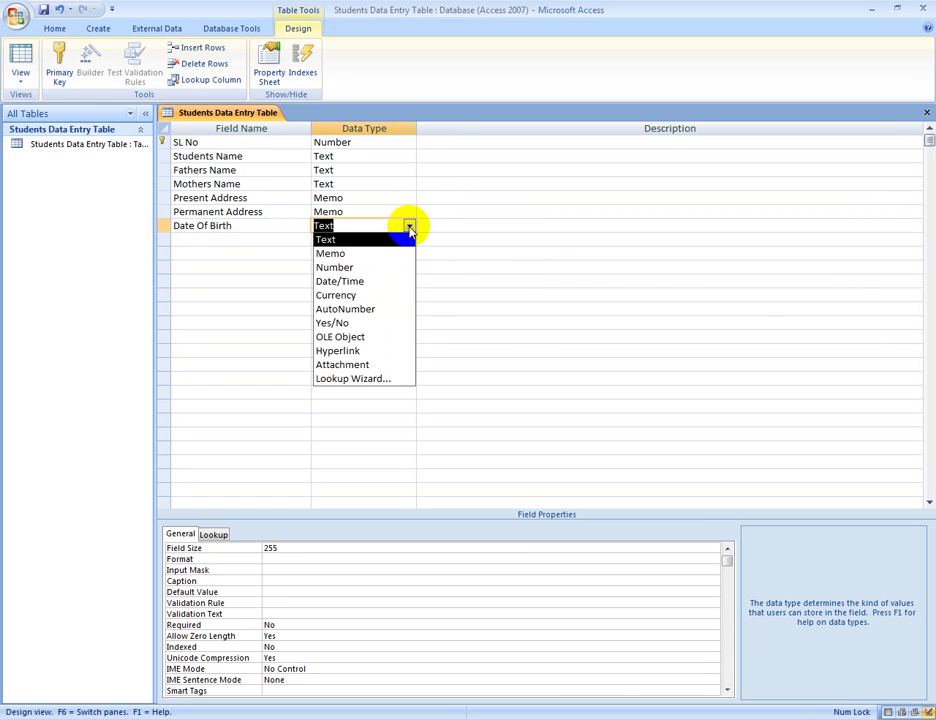
pyautogui.click(375, 286)
pyautogui.press('Tab')
pyautogui.press('Tab')
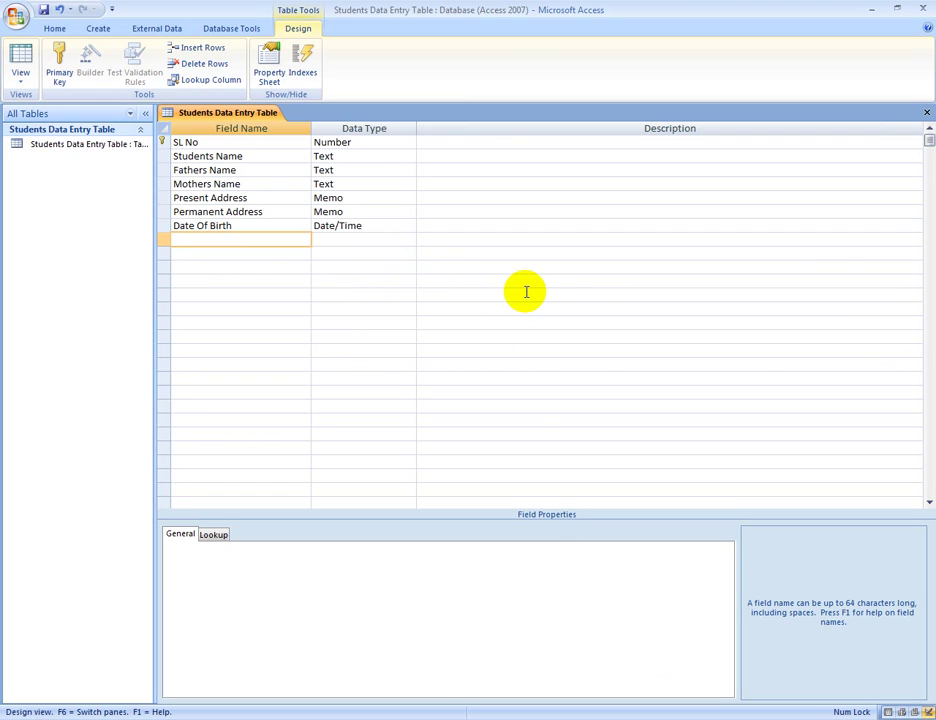
pyautogui.write('Mobile No')
pyautogui.press('Tab')
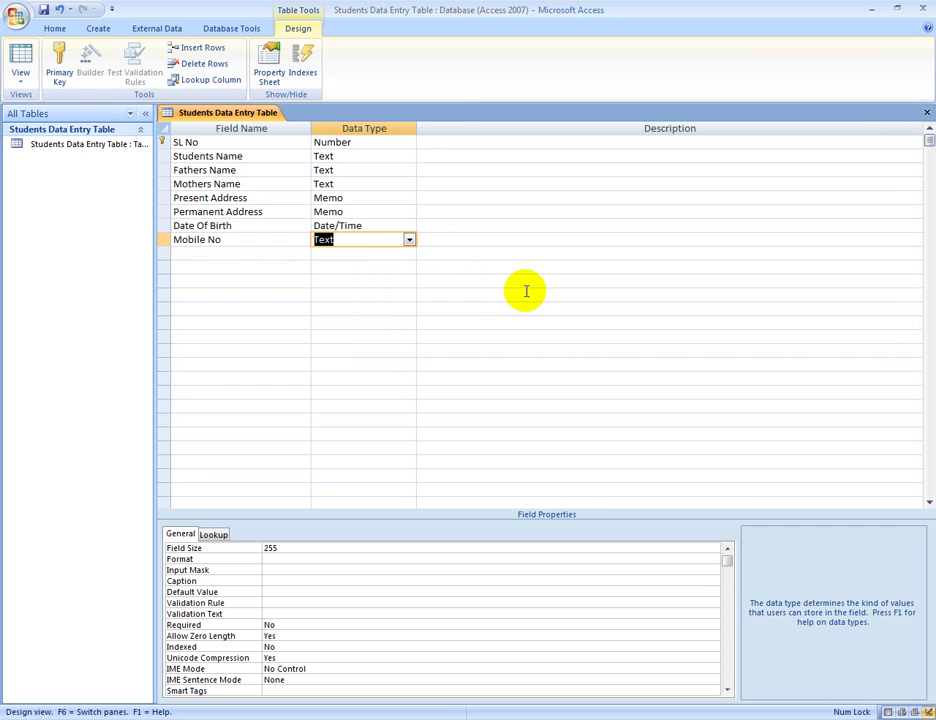
pyautogui.click(409, 244)
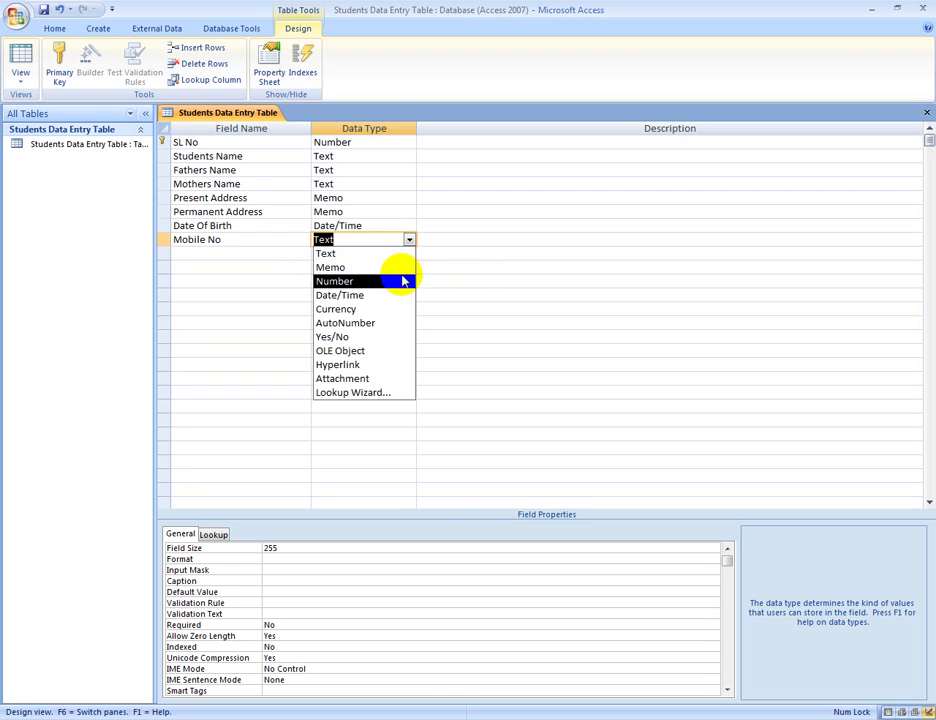
pyautogui.click(353, 254)
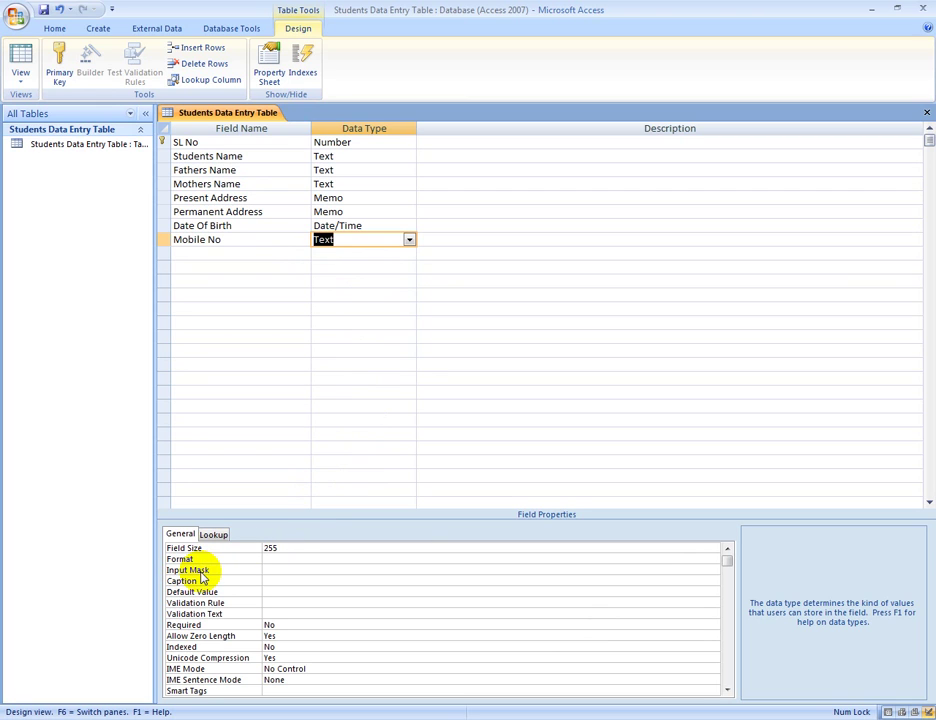
pyautogui.click(287, 571)
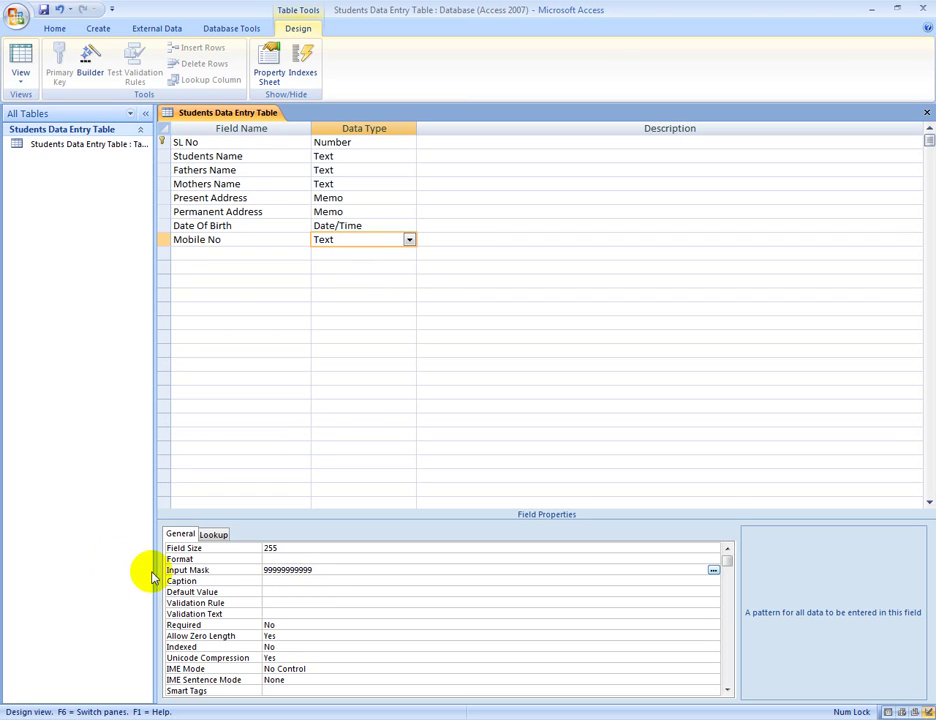
pyautogui.click(334, 571)
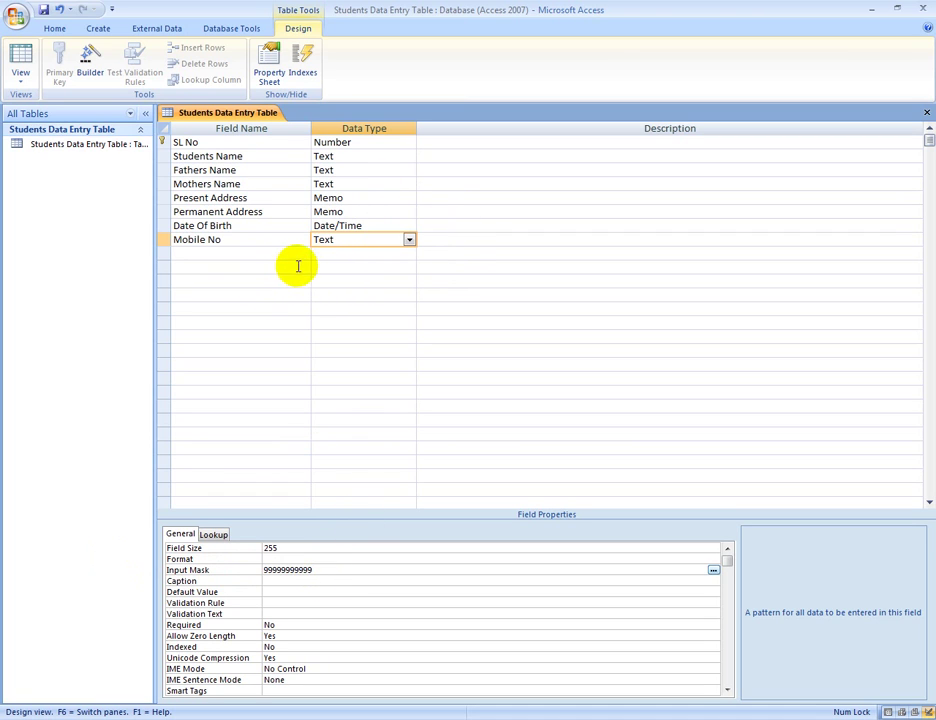
# Step: Add a "Gender" field and set it up as a lookup column whose values are typed in manually
pyautogui.click(229, 254)
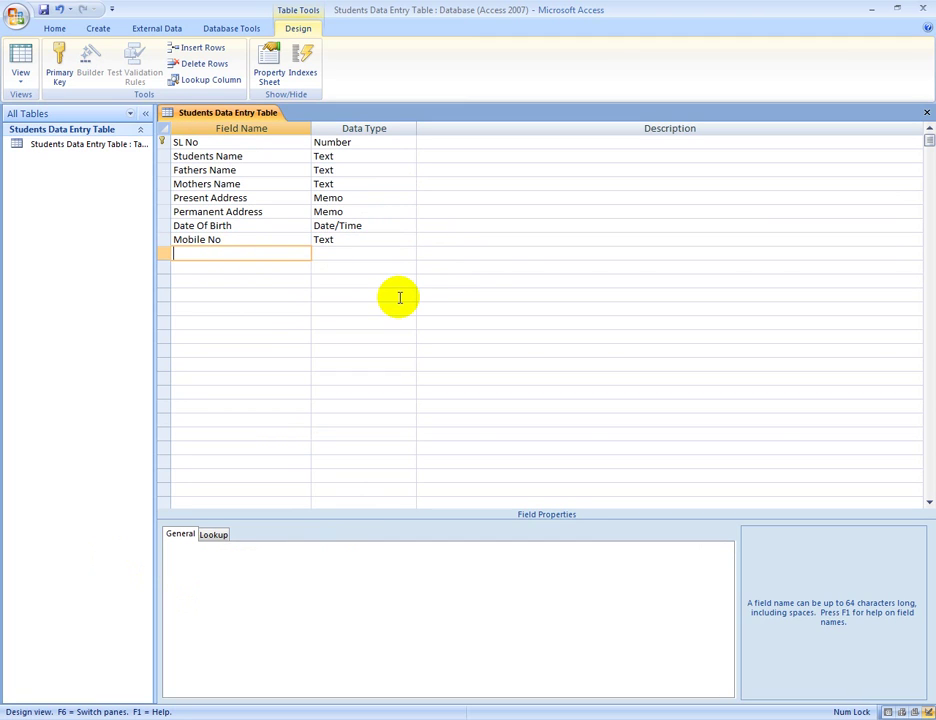
pyautogui.write('Gender')
pyautogui.press('Tab')
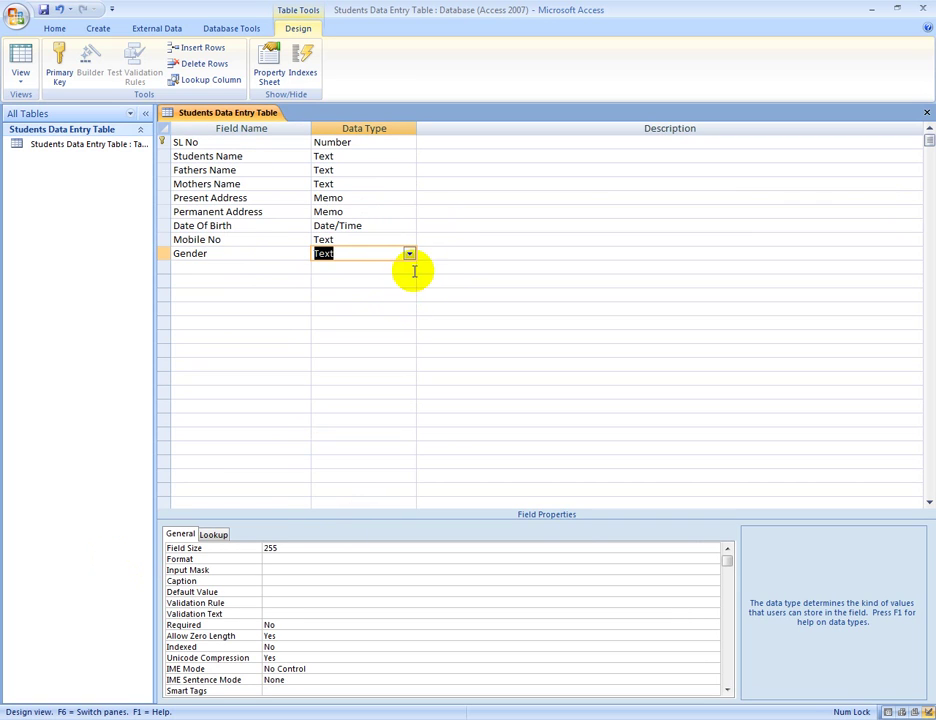
pyautogui.click(410, 254)
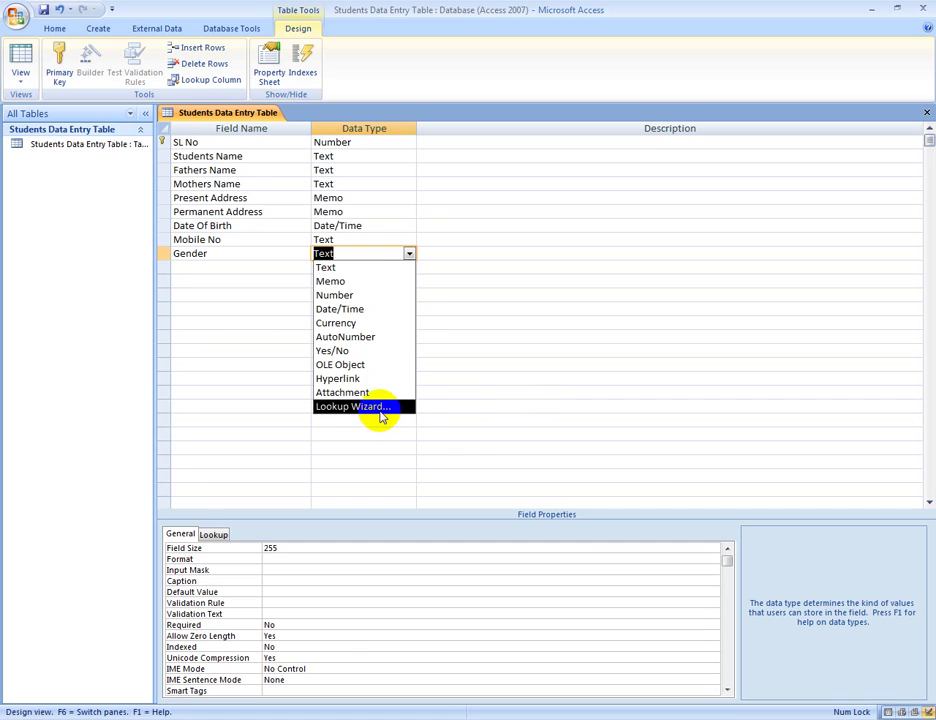
pyautogui.click(383, 408)
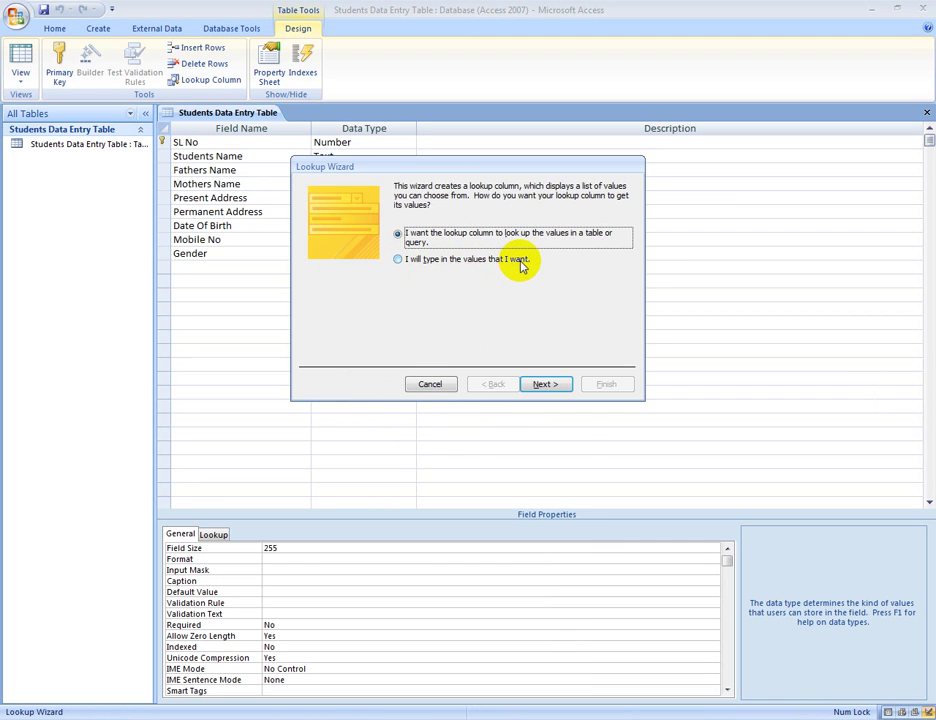
pyautogui.click(404, 263)
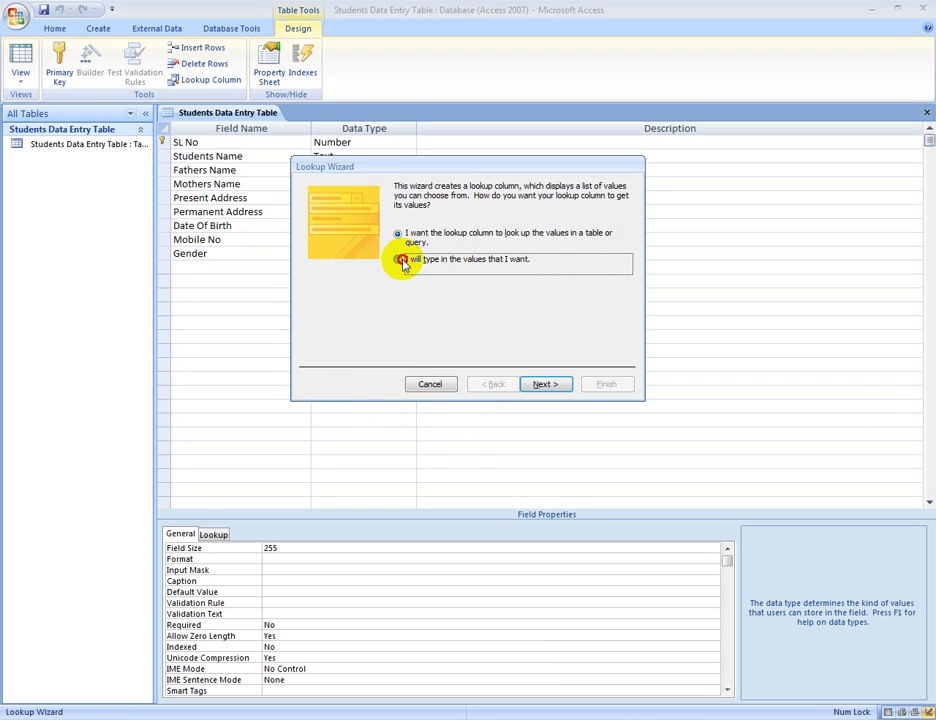
pyautogui.click(547, 386)
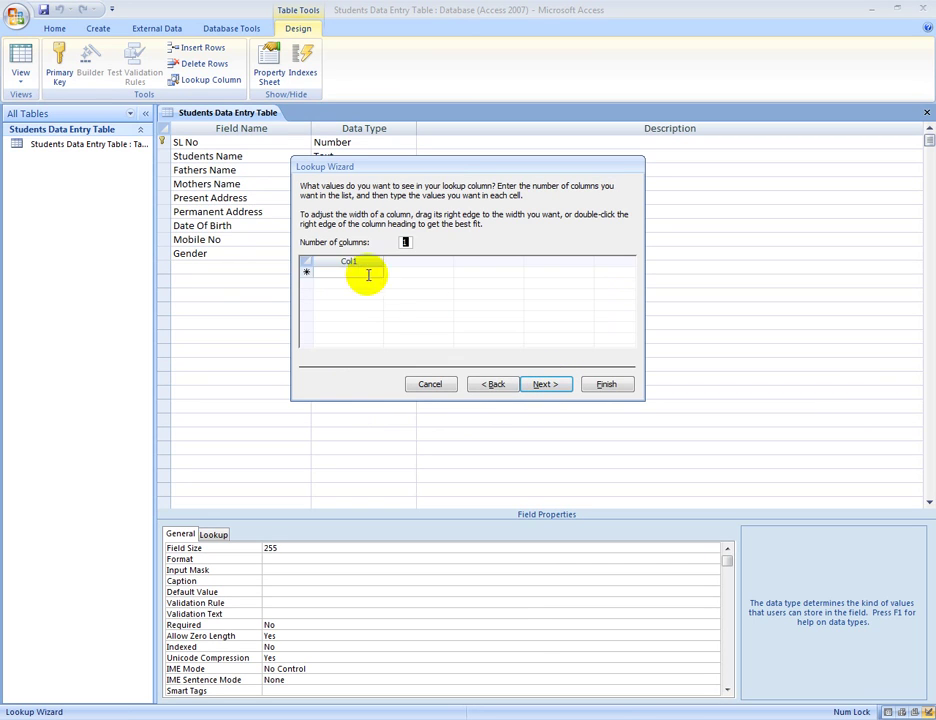
# Step: Enter "Male" and "Female" as the Gender lookup values and finish the Lookup Wizard
pyautogui.click(345, 271)
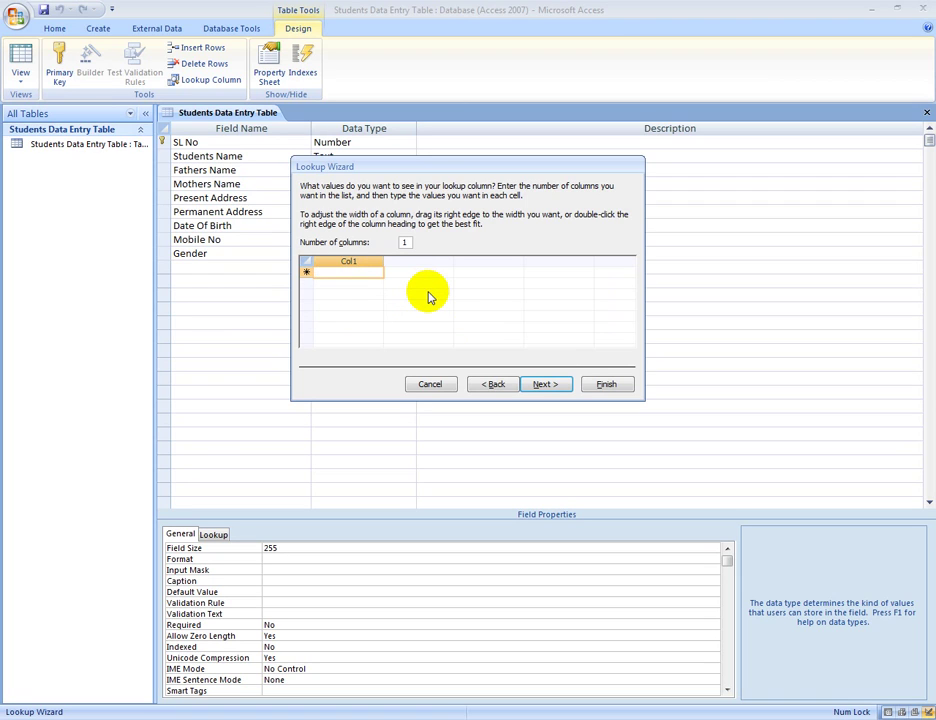
pyautogui.write('Male')
pyautogui.press('Return')
pyautogui.write('Female')
pyautogui.click(541, 385)
pyautogui.click(604, 384)
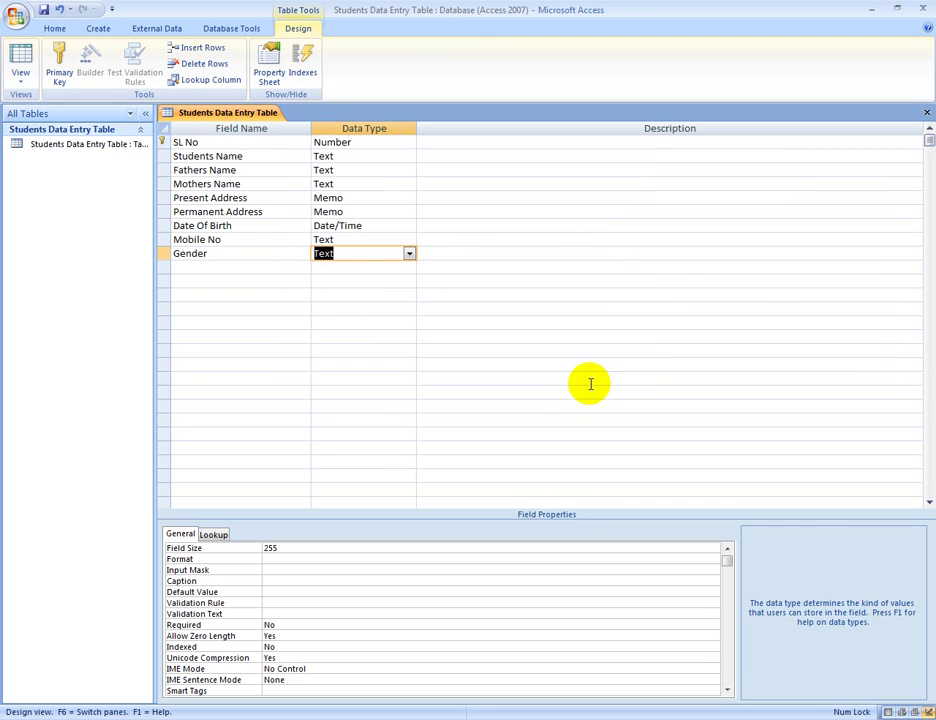
# Step: Add a "Photo" field with the Attachment data type and leave its description blank
pyautogui.click(231, 268)
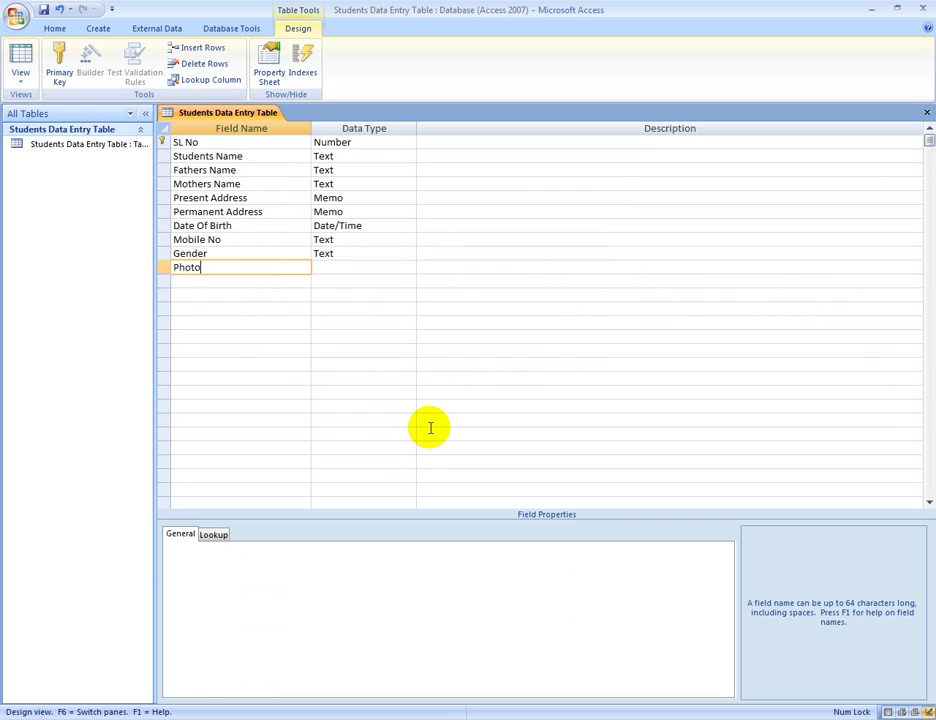
pyautogui.press('Tab')
pyautogui.click(409, 268)
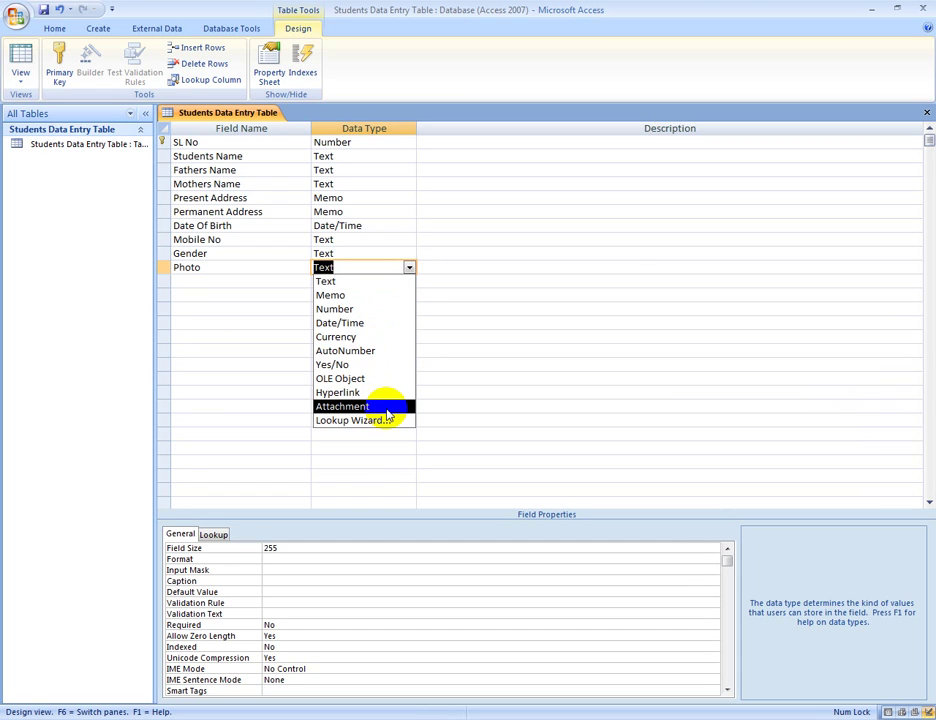
pyautogui.click(388, 408)
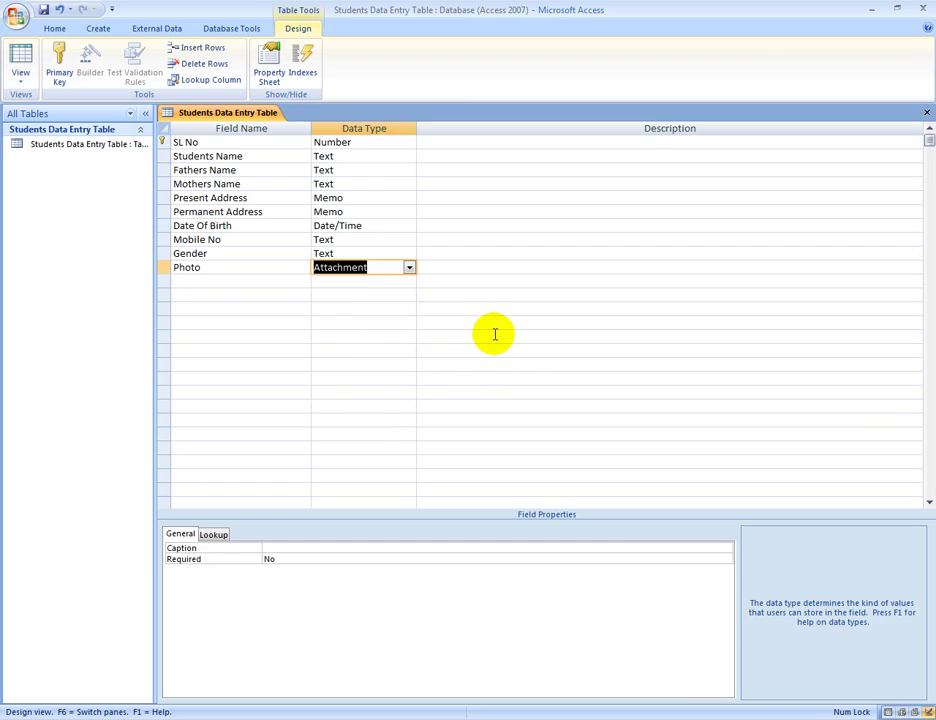
pyautogui.press('Tab')
pyautogui.press('Tab')
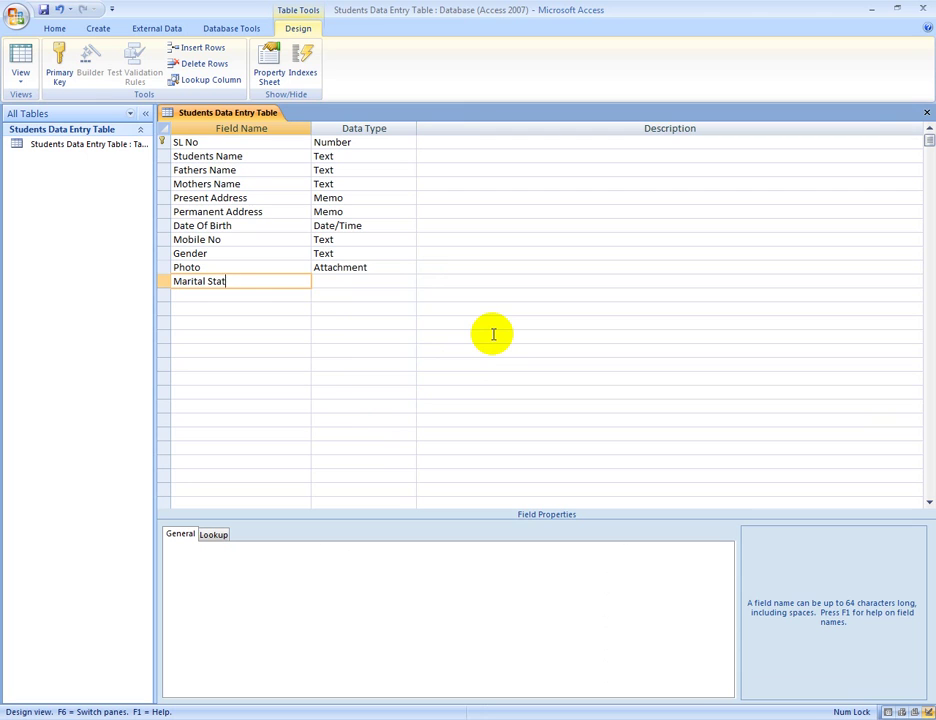
# Step: Add a "Marital Statuse" field and set its data type to Yes/No
pyautogui.write('Marital Statuse')
pyautogui.press('Tab')
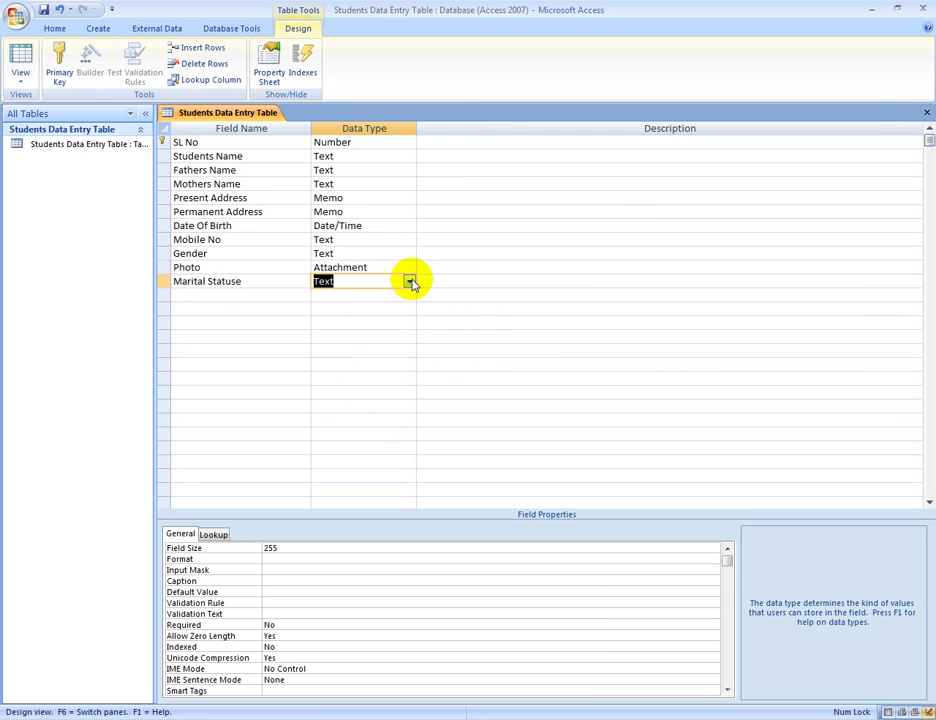
pyautogui.click(409, 282)
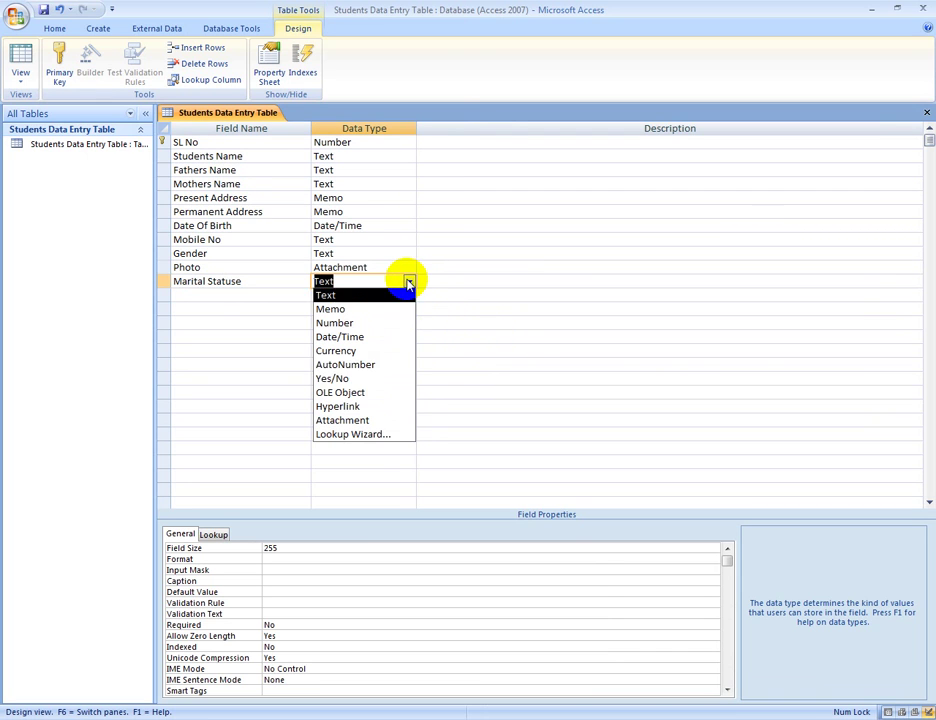
pyautogui.click(386, 380)
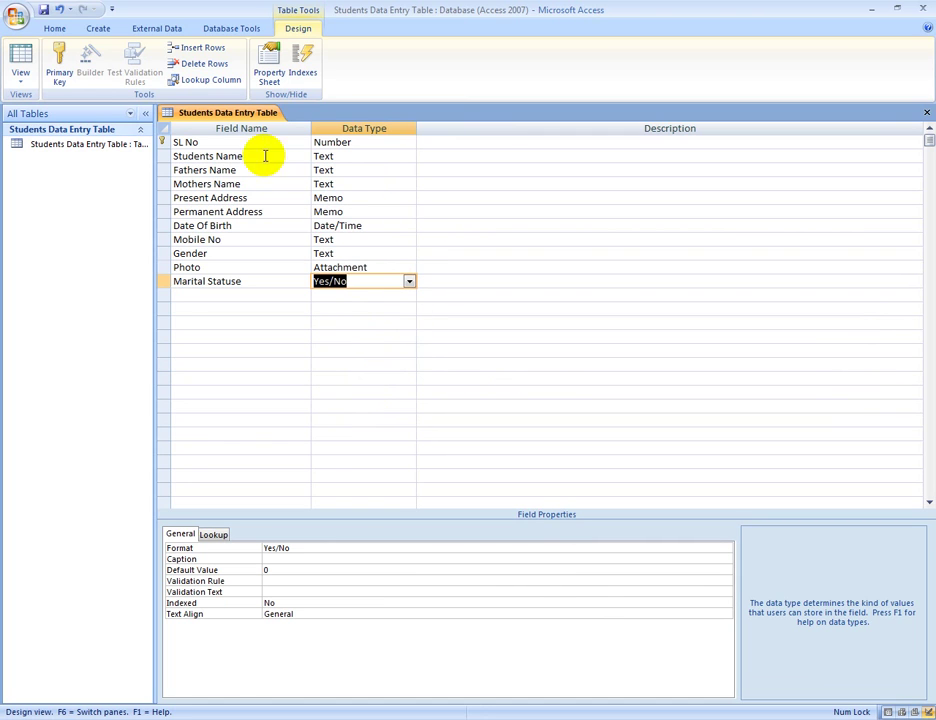
# Step: Save and close the table design and reopen the Students Data Entry Table in Datasheet View
pyautogui.click(229, 294)
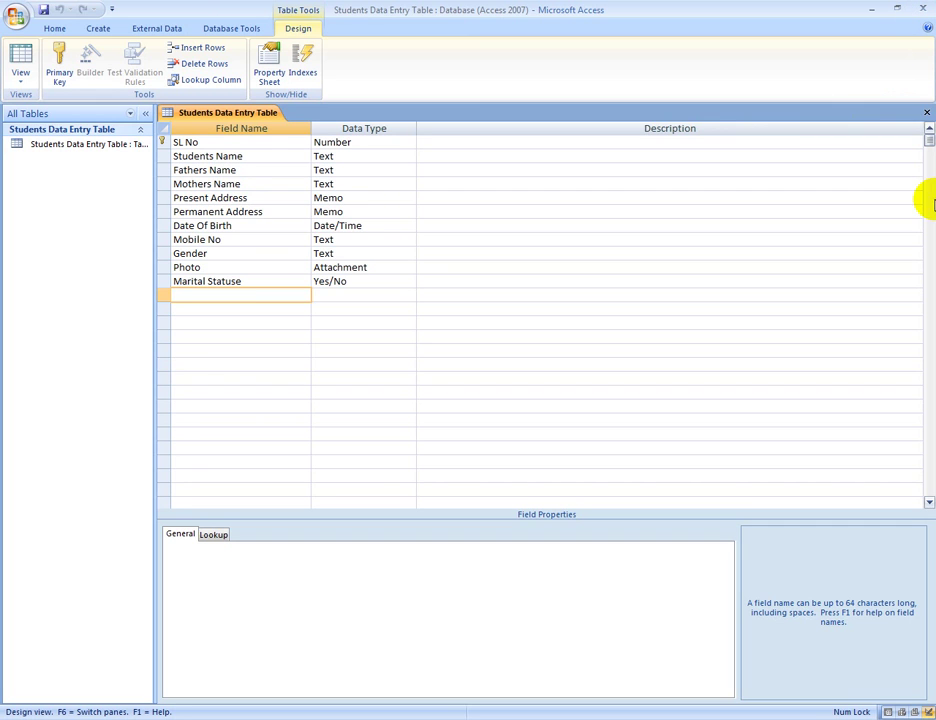
pyautogui.click(926, 114)
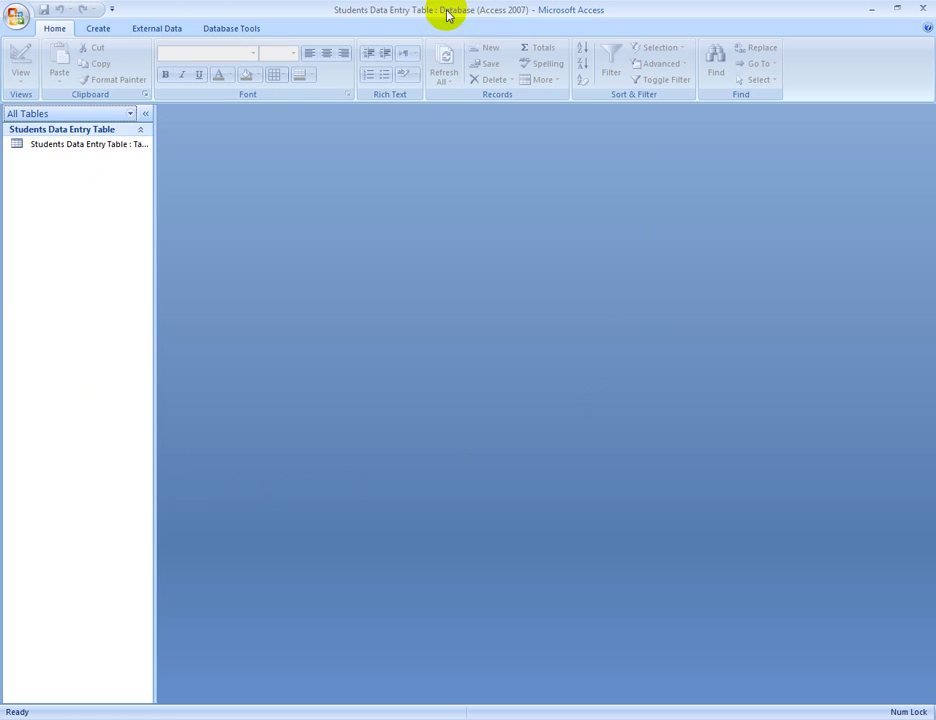
pyautogui.doubleClick(92, 146)
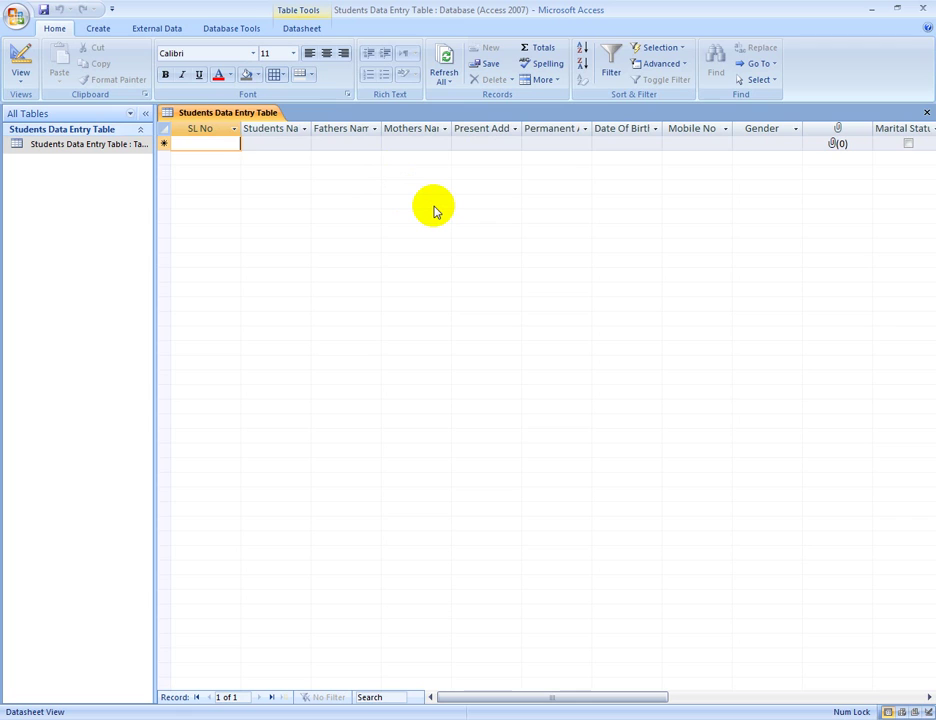
# Step: Start the first record with SL No 1 and fill in the student's, father's and mother's names
pyautogui.write('1')
pyautogui.press('Tab')
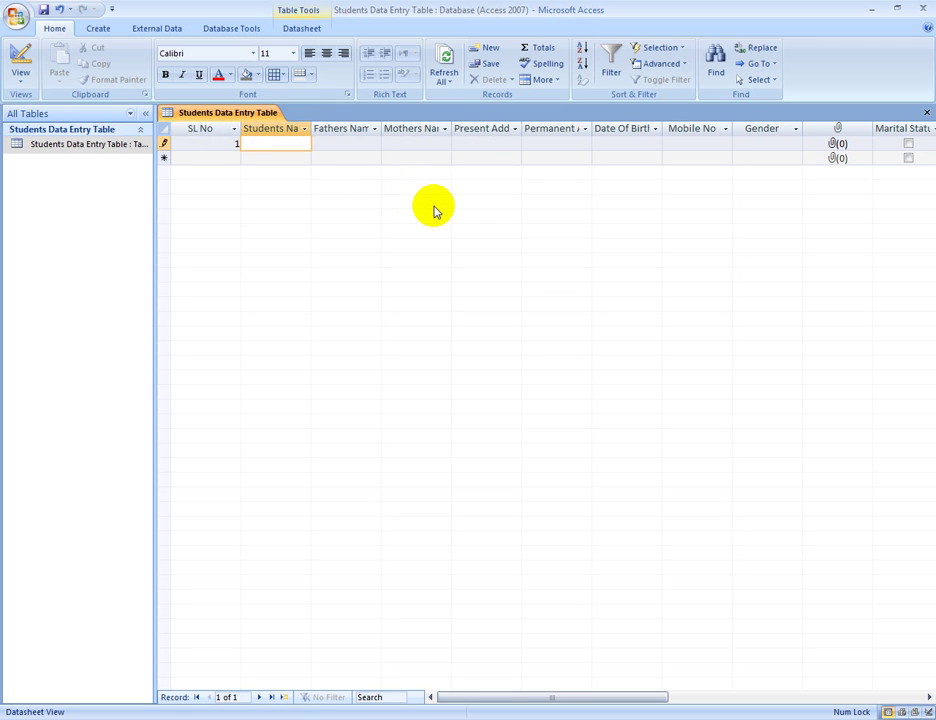
pyautogui.write('Rahim')
pyautogui.press('Tab')
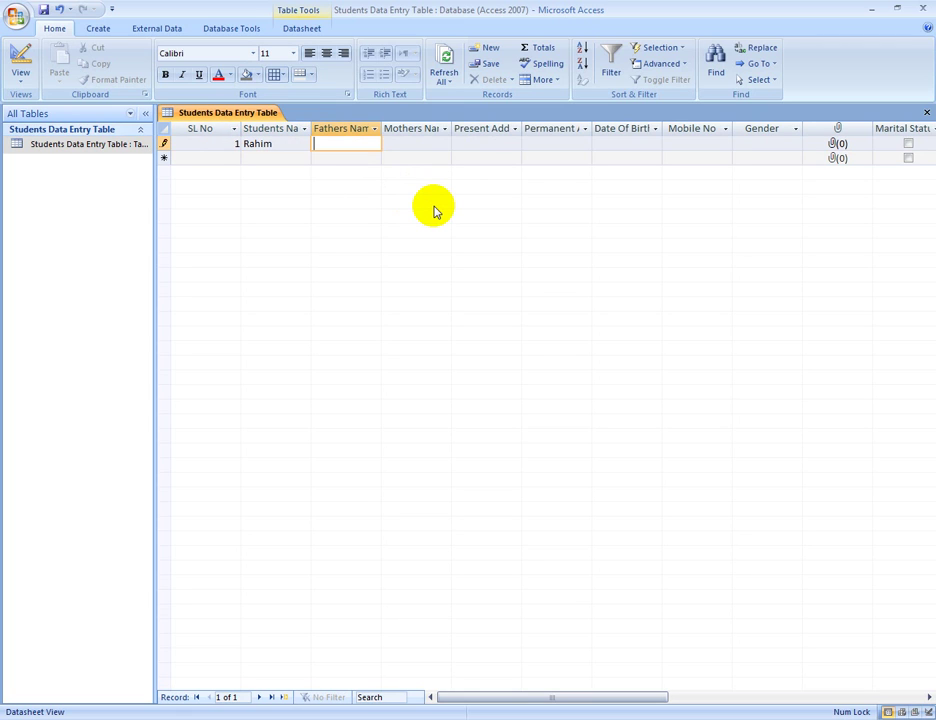
pyautogui.press('Tab')
pyautogui.write('M')
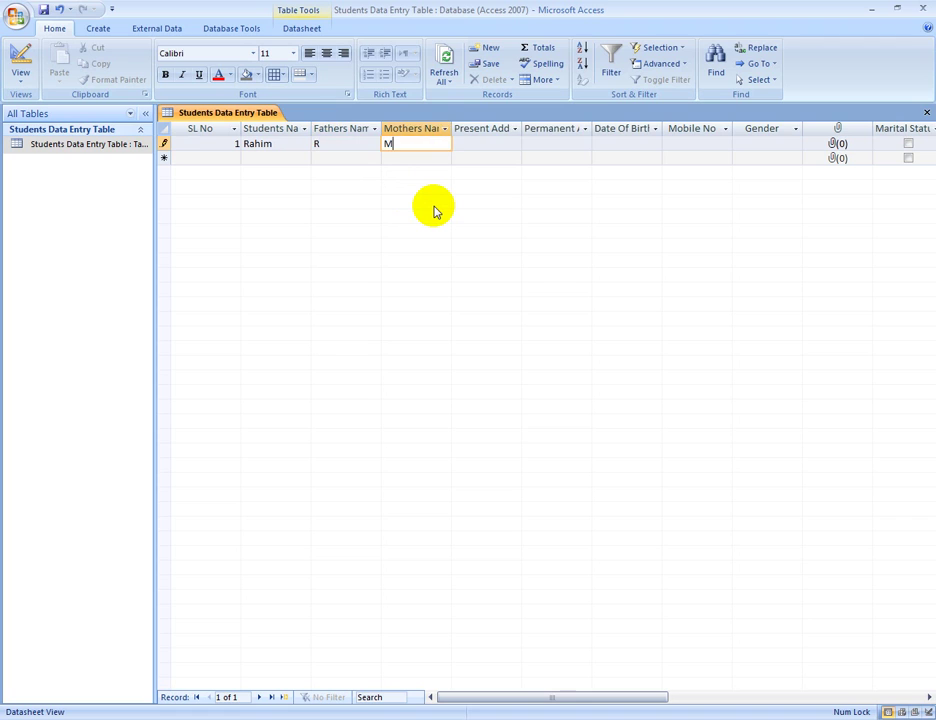
pyautogui.press('Tab')
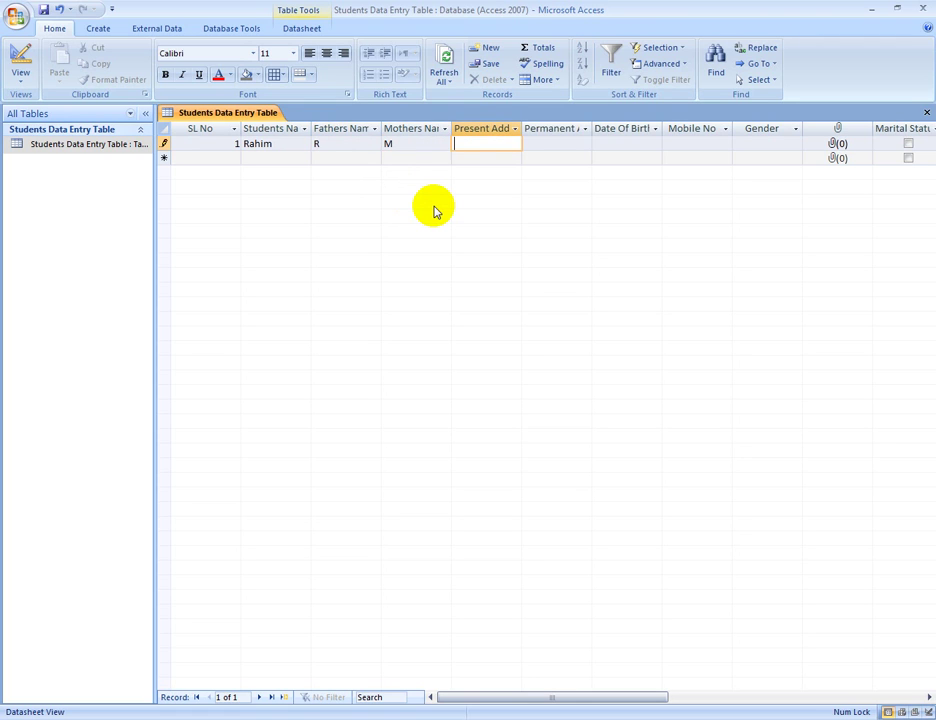
# Step: Fill in the present address and permanent address of the first student record
pyautogui.press('Tab')
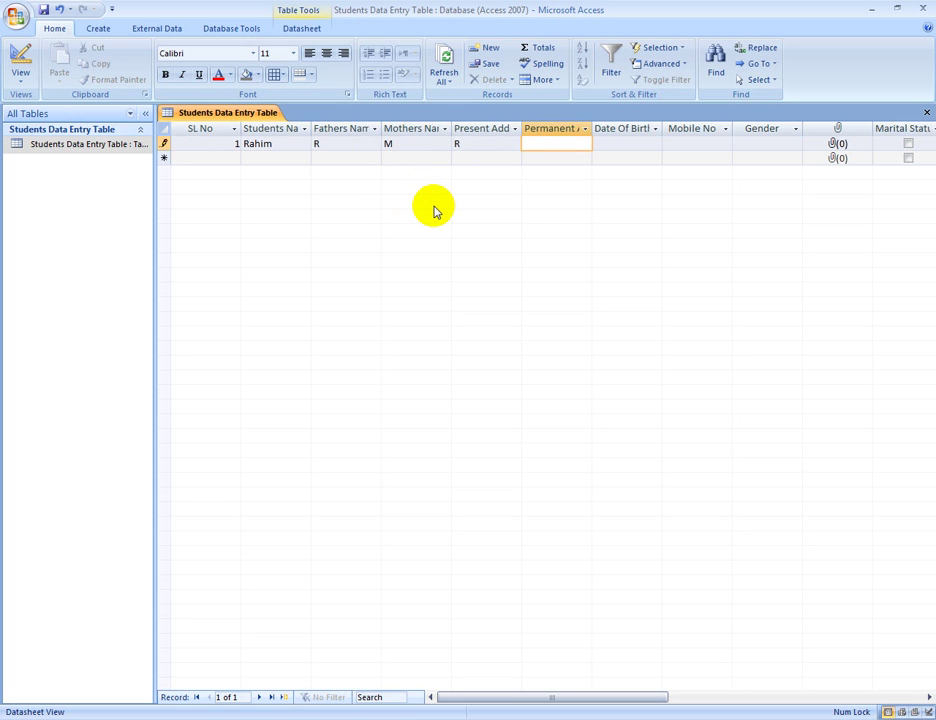
pyautogui.write('A')
pyautogui.press('Tab')
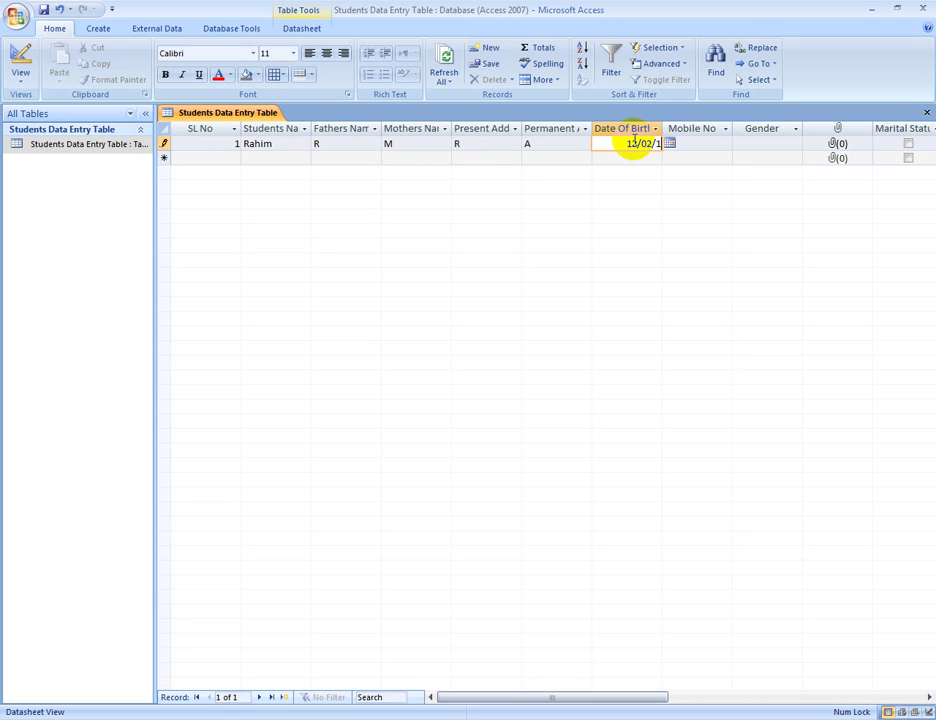
# Step: Enter the first student's date of birth and mobile number
pyautogui.write('12/02/1990')
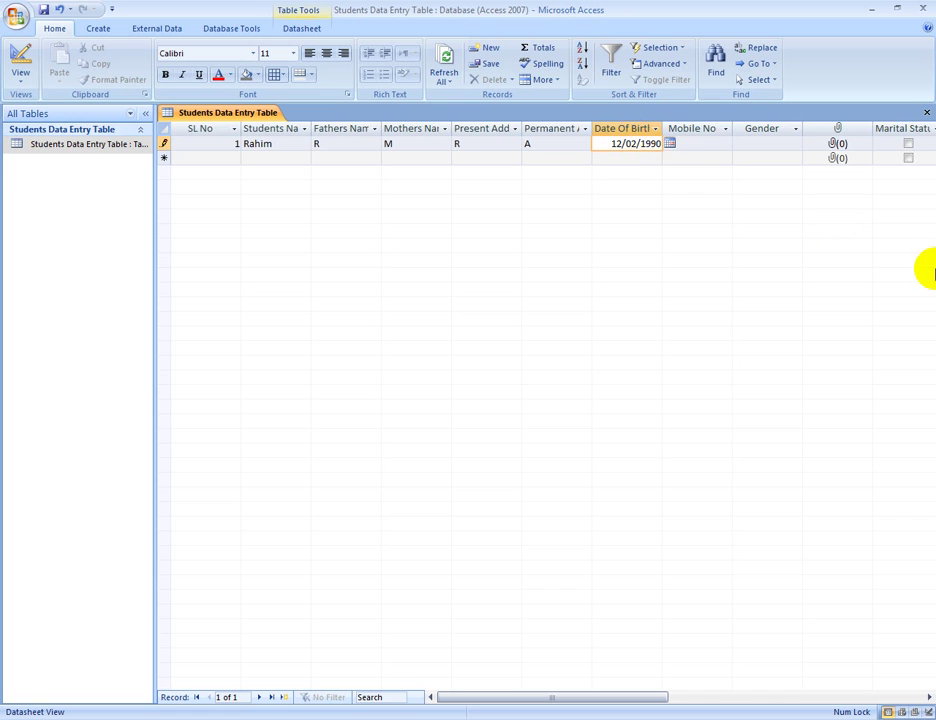
pyautogui.press('Tab')
pyautogui.write('0160749')
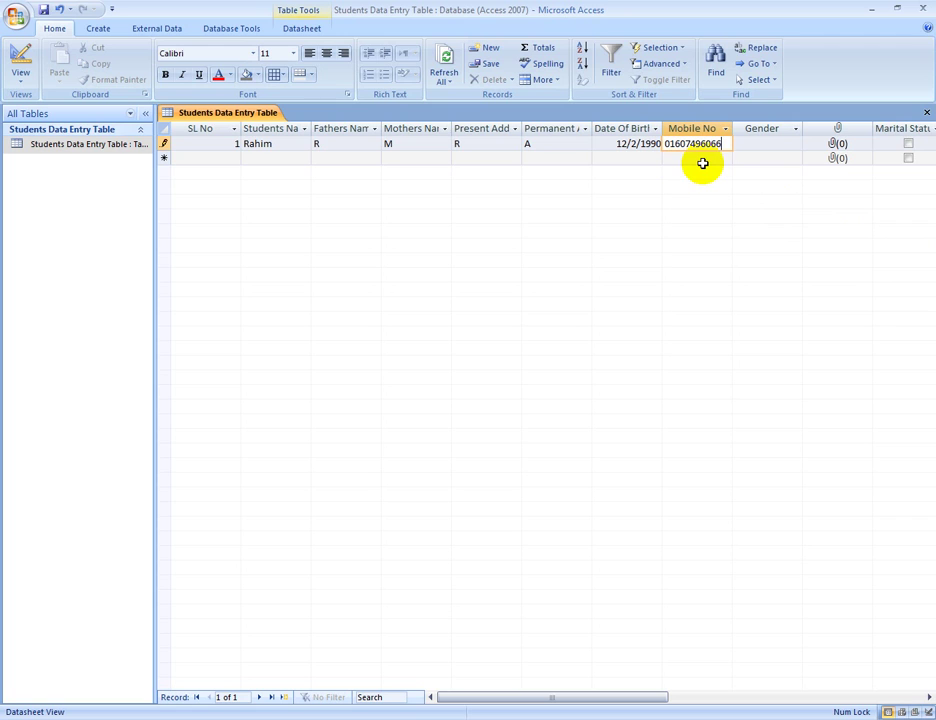
# Step: Set the first student's Gender to Male from the field's value choices
pyautogui.click(766, 145)
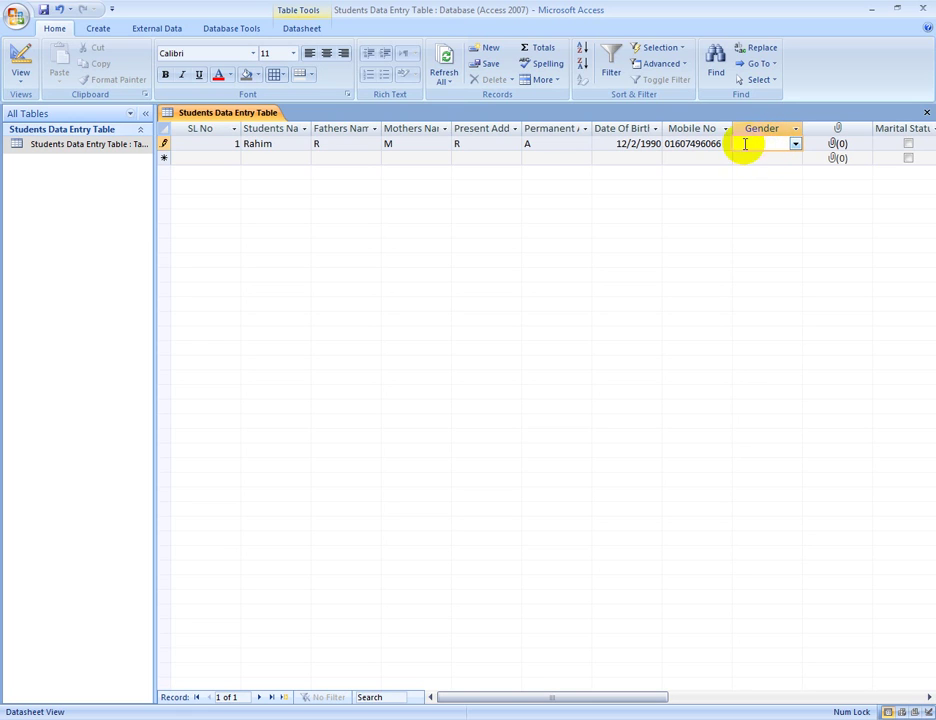
pyautogui.click(797, 145)
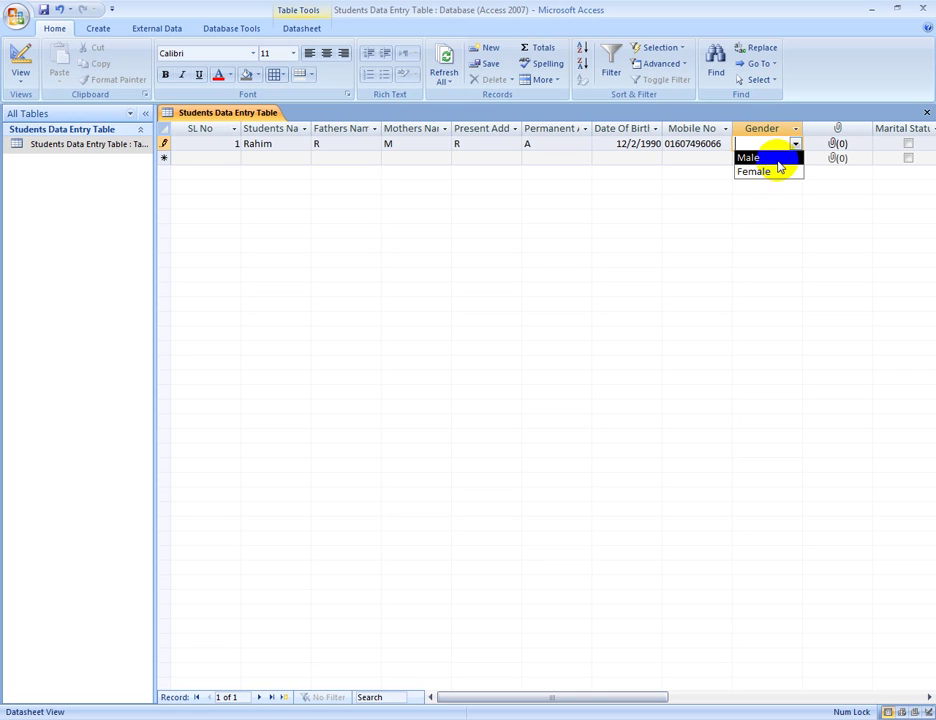
pyautogui.click(779, 158)
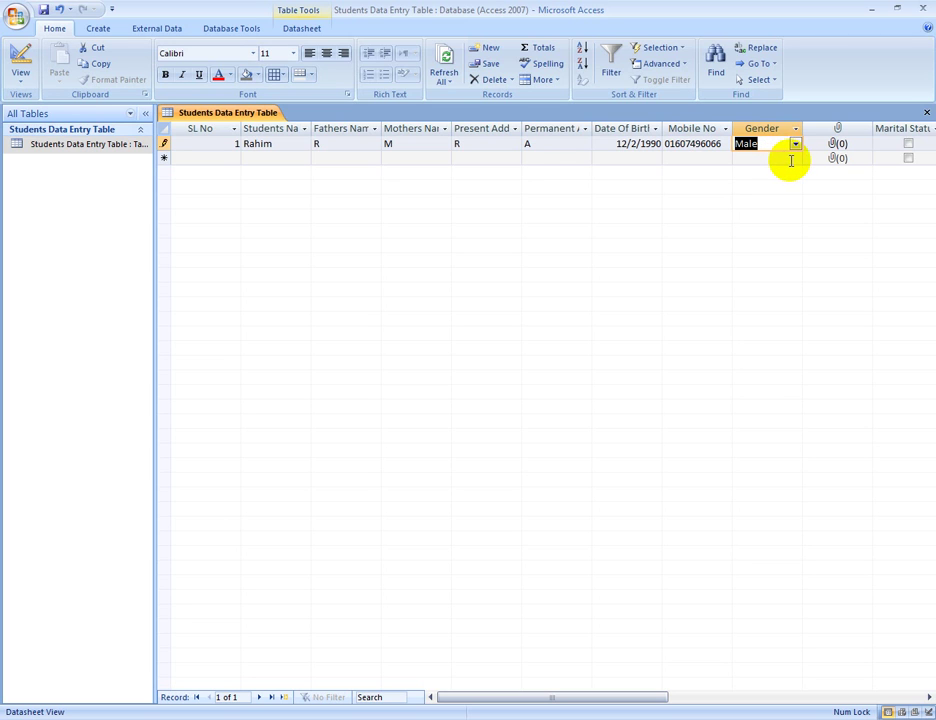
pyautogui.press('Tab')
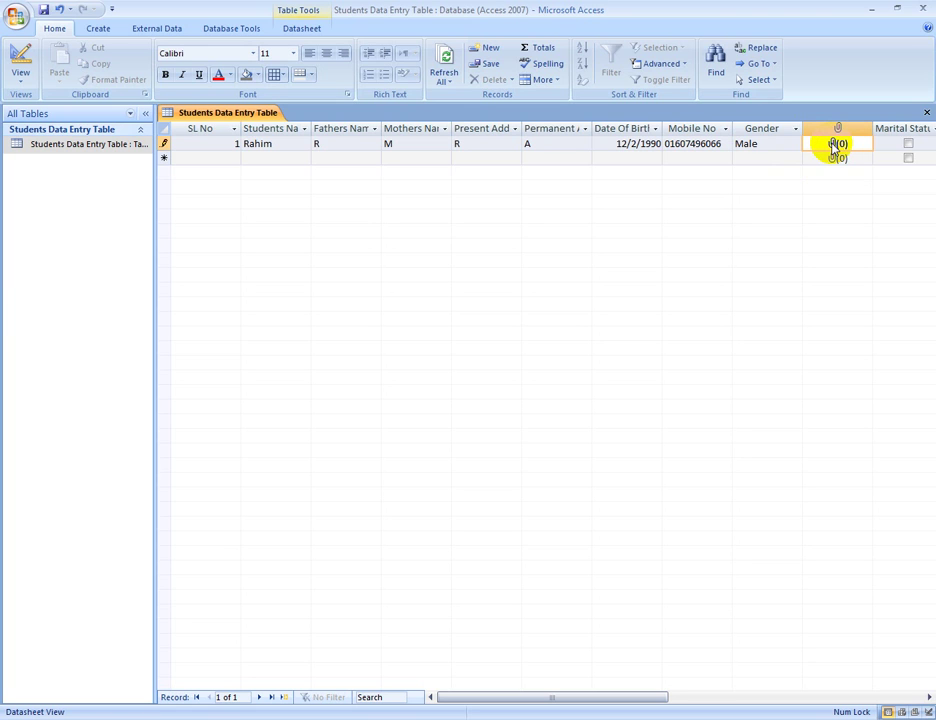
# Step: Attach the image 4vWpIV25Nk7.jpg from the Downloads folder to the first student's attachment field
pyautogui.doubleClick(835, 146)
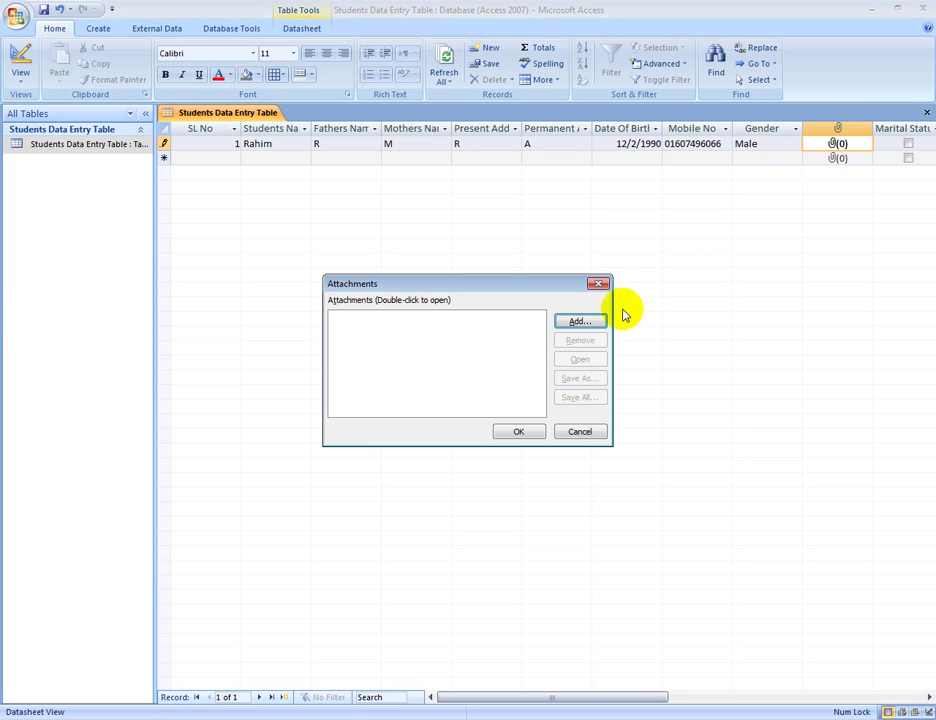
pyautogui.click(577, 323)
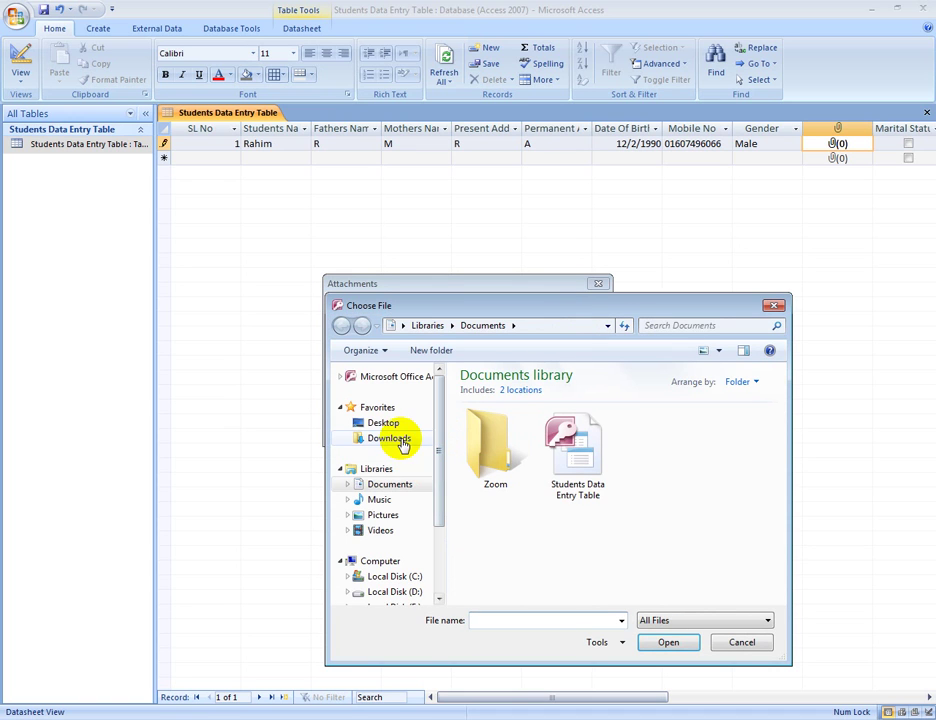
pyautogui.click(397, 440)
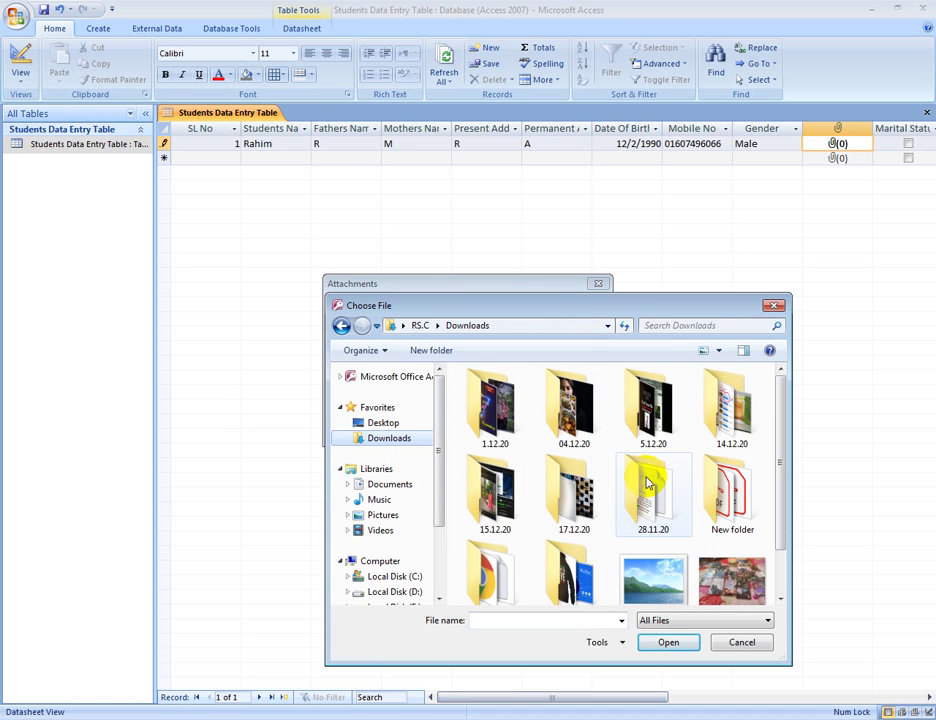
pyautogui.moveTo(783, 445); pyautogui.dragTo(785, 488)
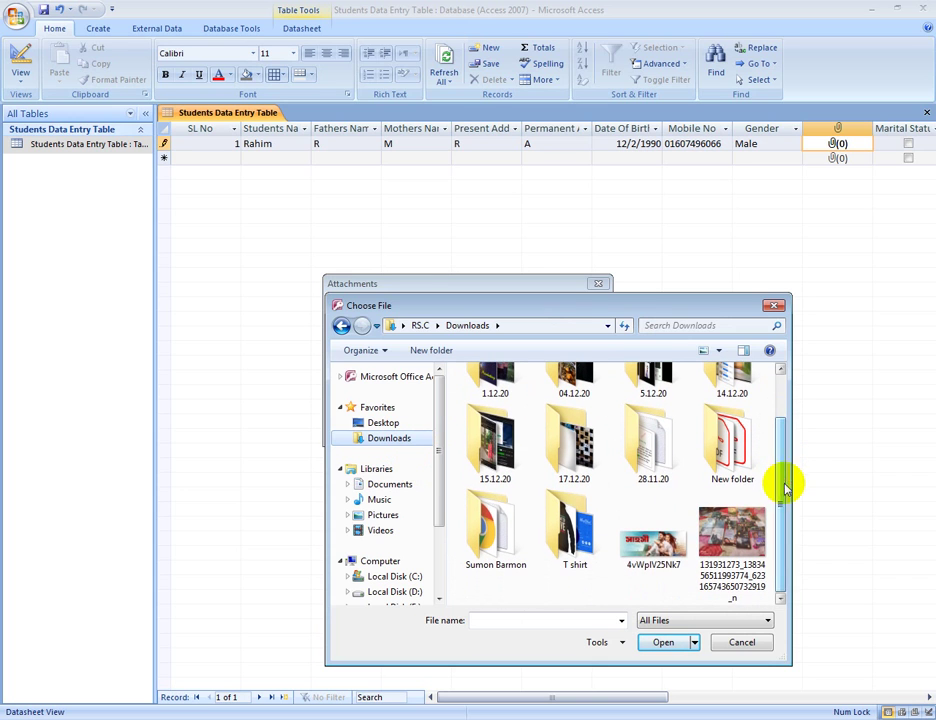
pyautogui.doubleClick(660, 548)
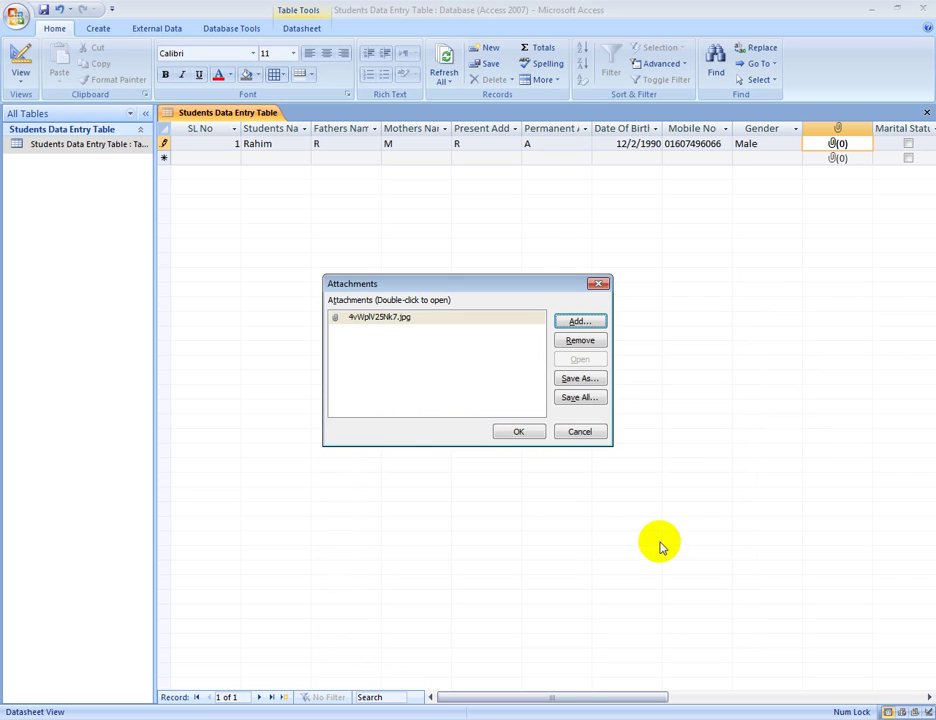
pyautogui.click(519, 432)
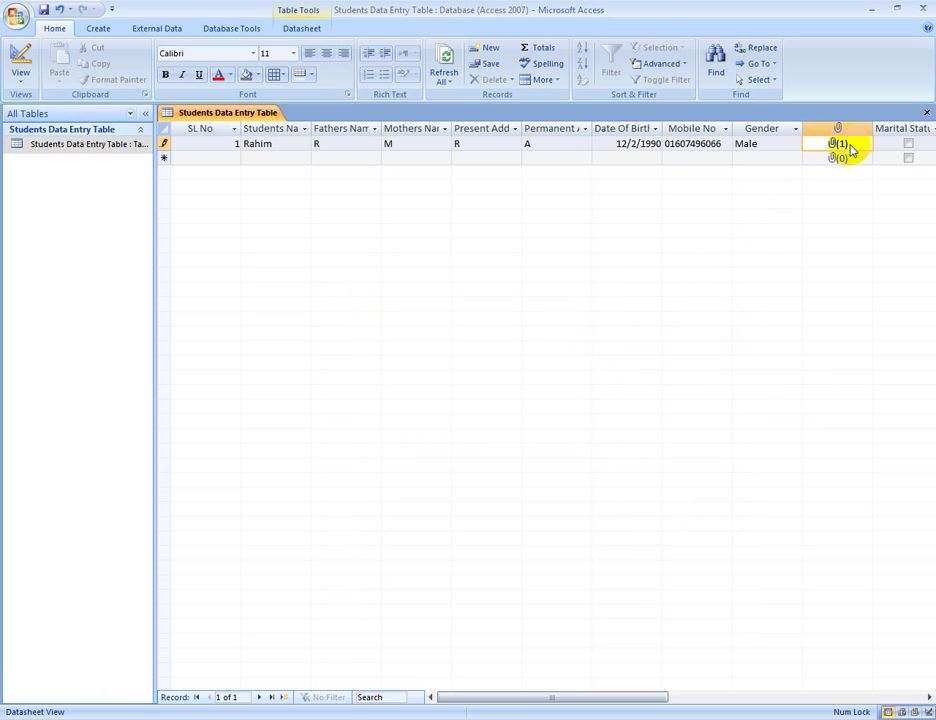
# Step: Toggle the first student's Marital Status on and back off, and finish the record by moving to a new blank row
pyautogui.press('Tab')
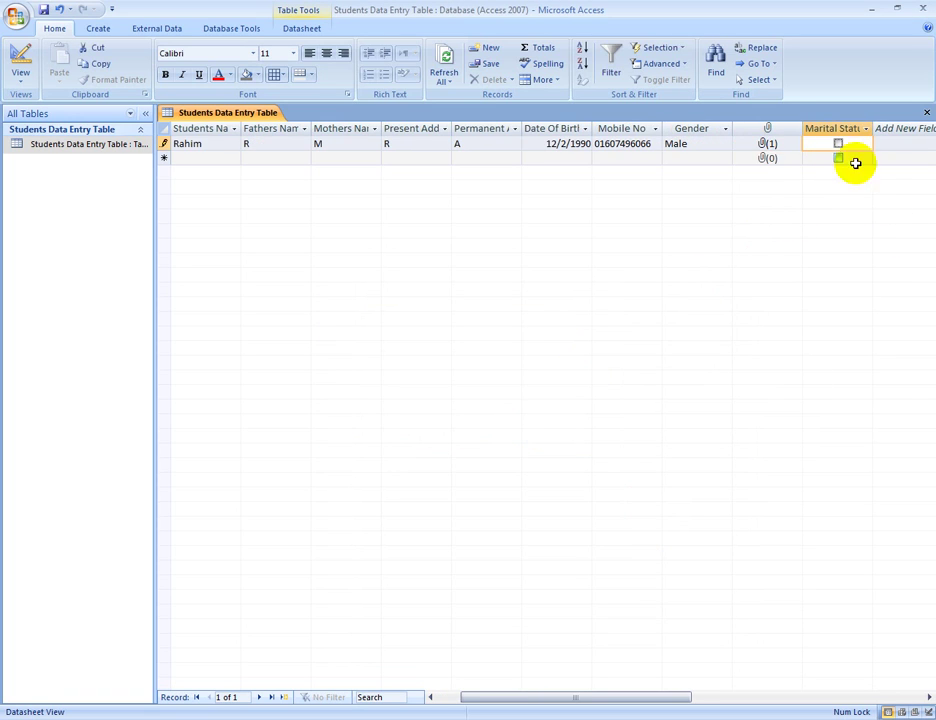
pyautogui.click(838, 144)
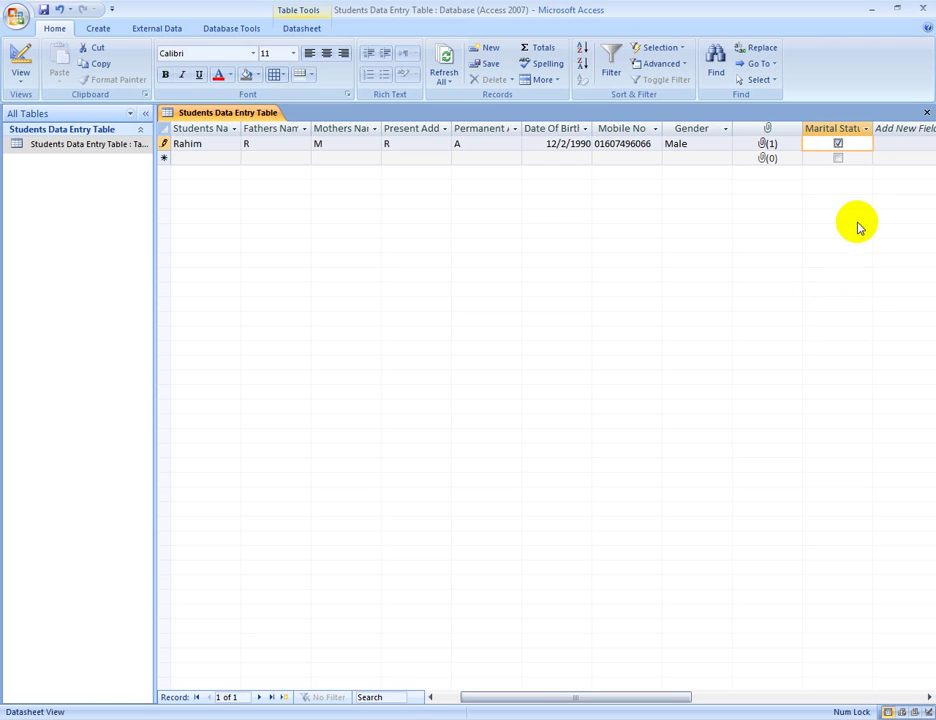
pyautogui.click(839, 144)
pyautogui.press('Tab')
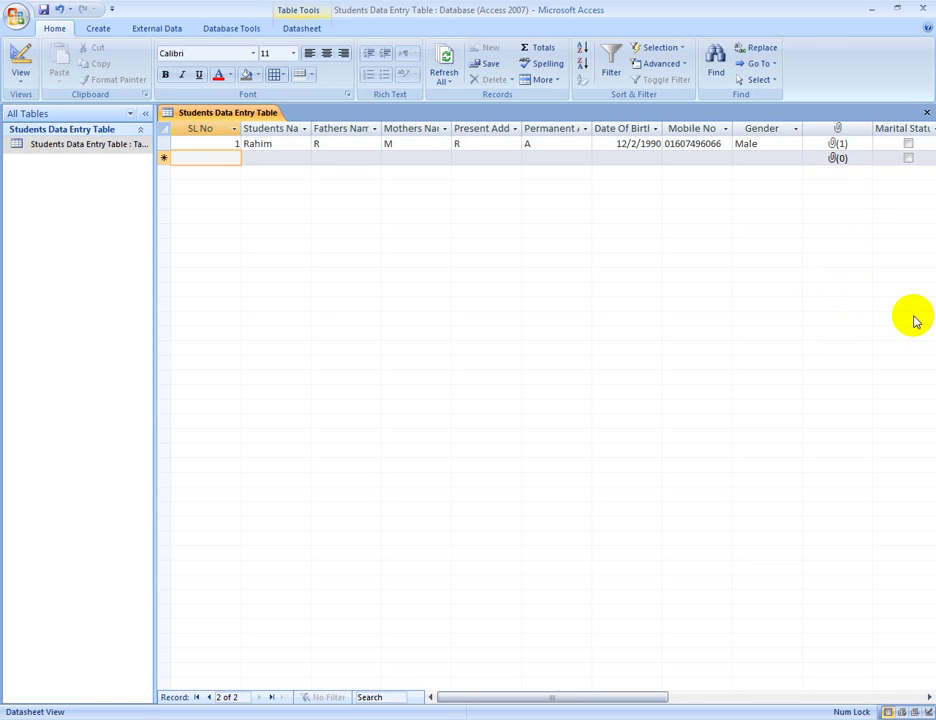